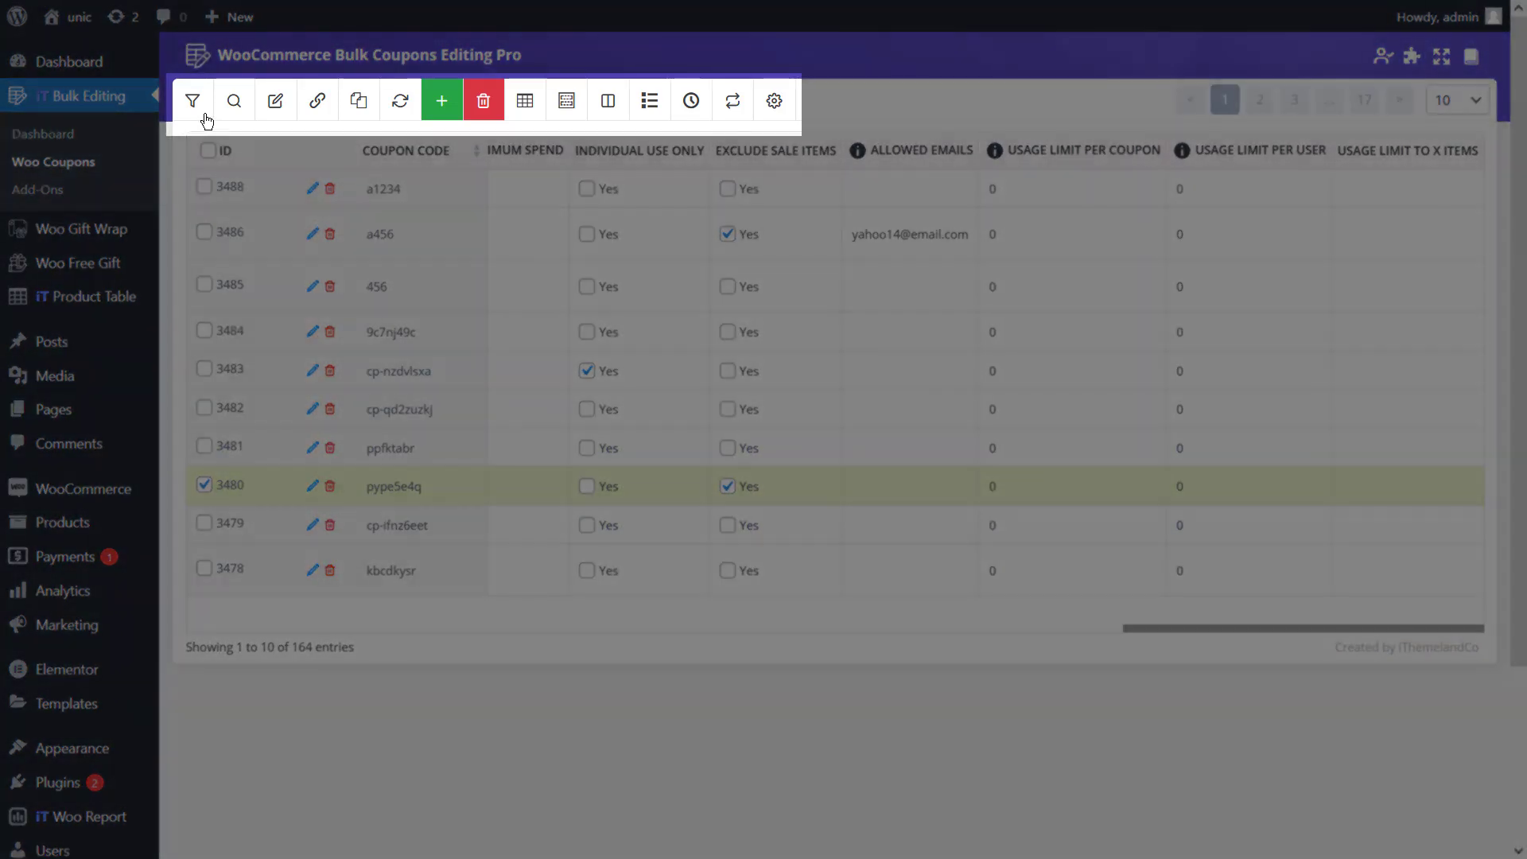
Open the coupon Filter Form and switch to its Usage Restriction tab.
left_click(206, 113)
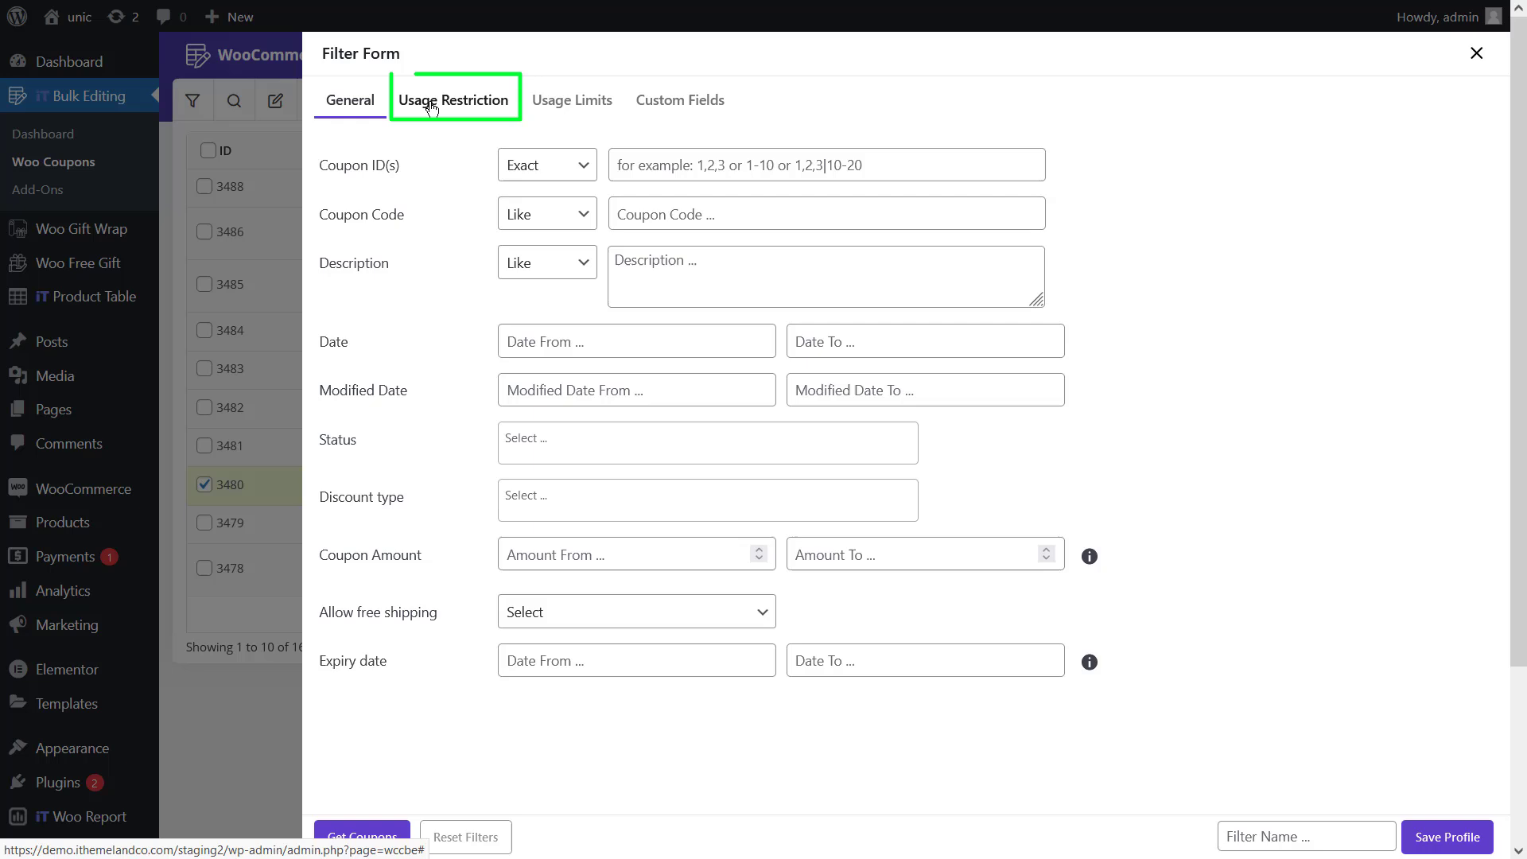
left_click(431, 107)
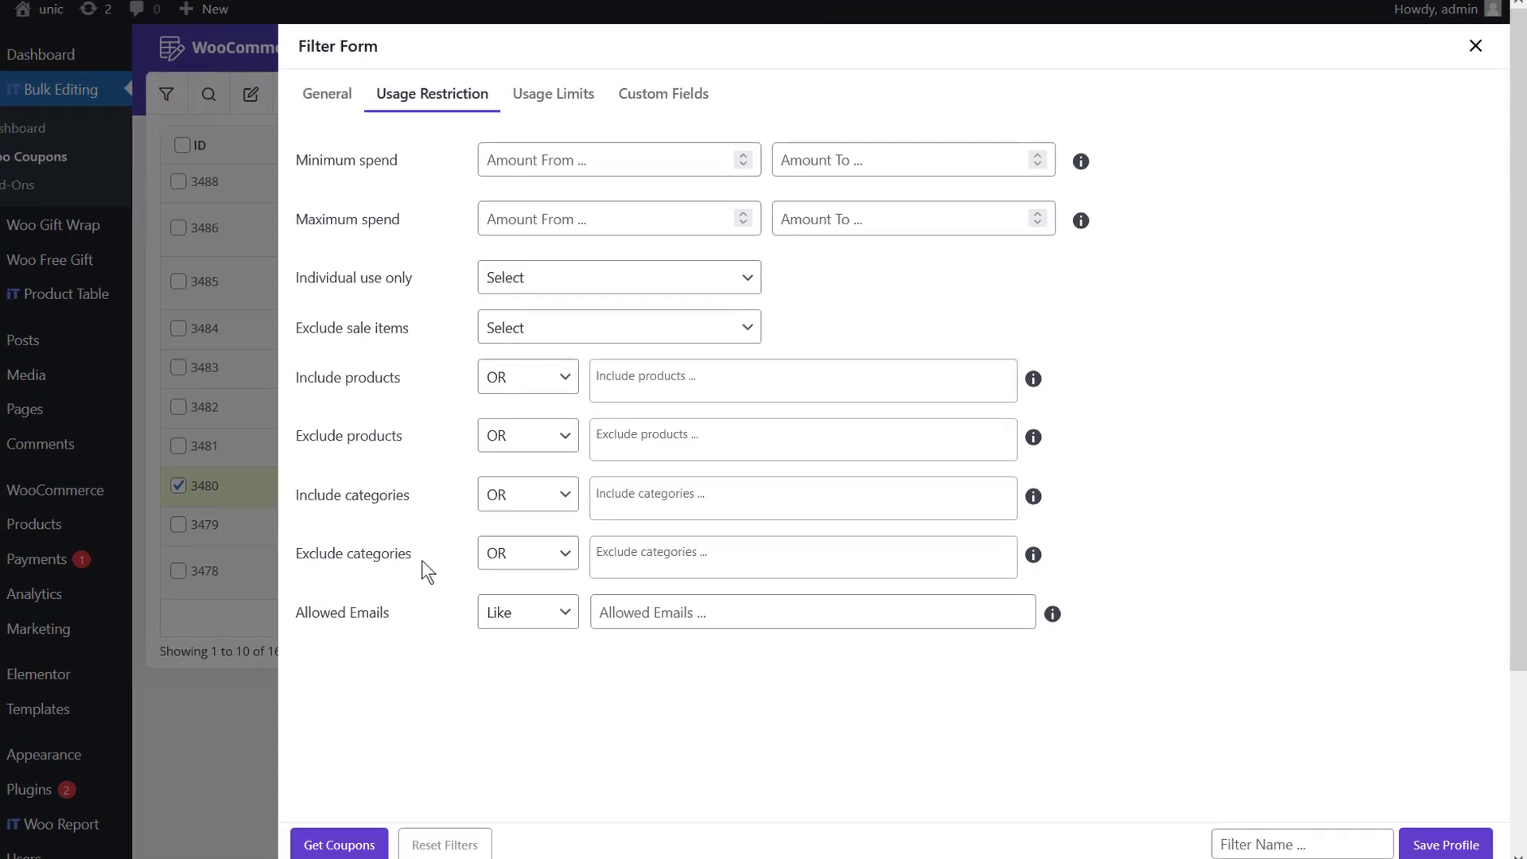
Keep OR matching for Include products, try a product search for 'f', then clear it.
left_click(518, 391)
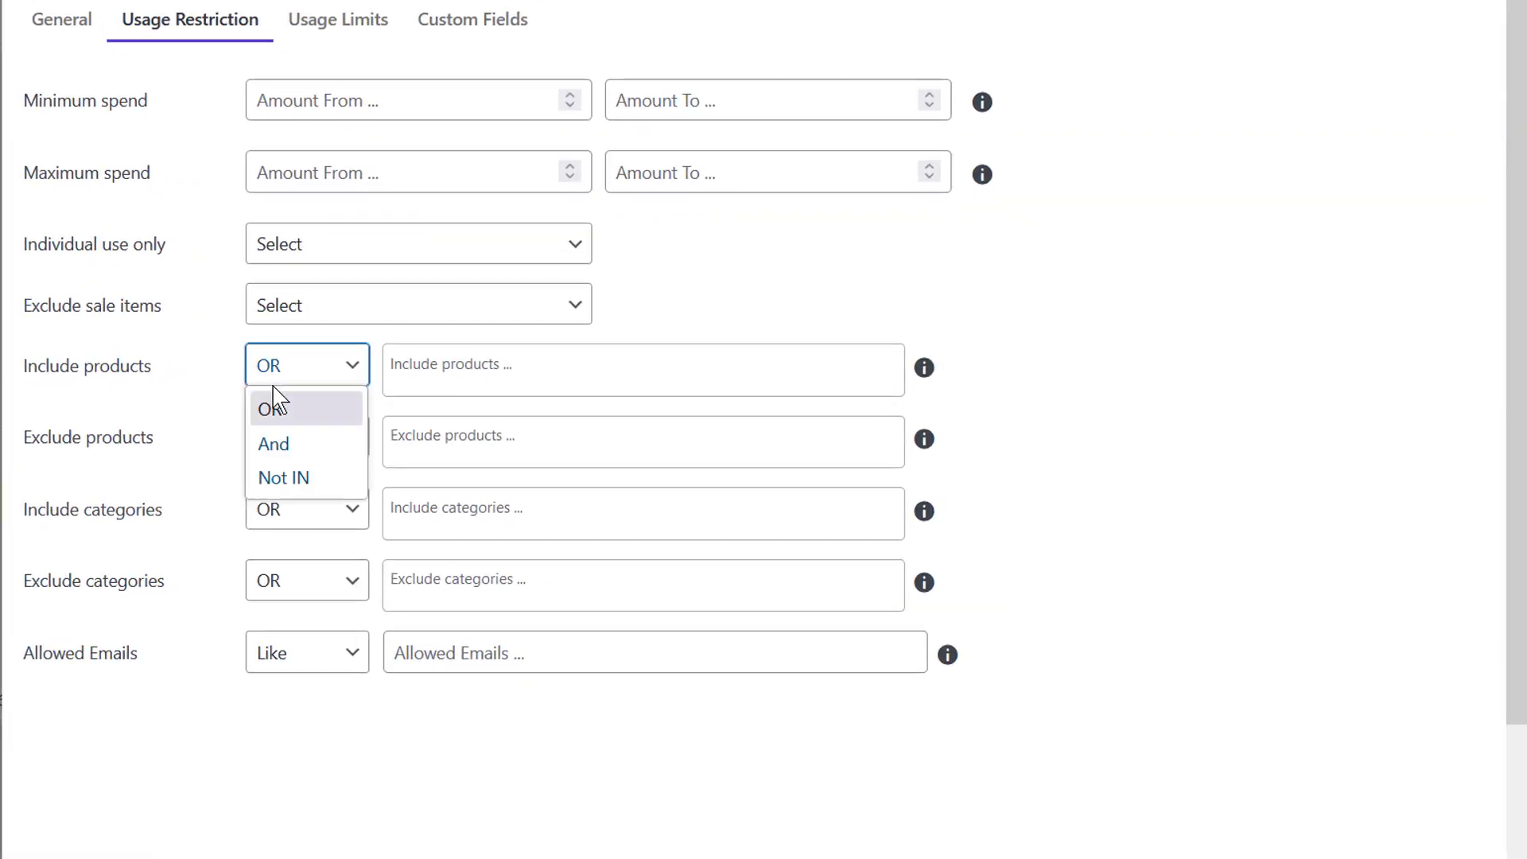
left_click(297, 390)
left_click(448, 360)
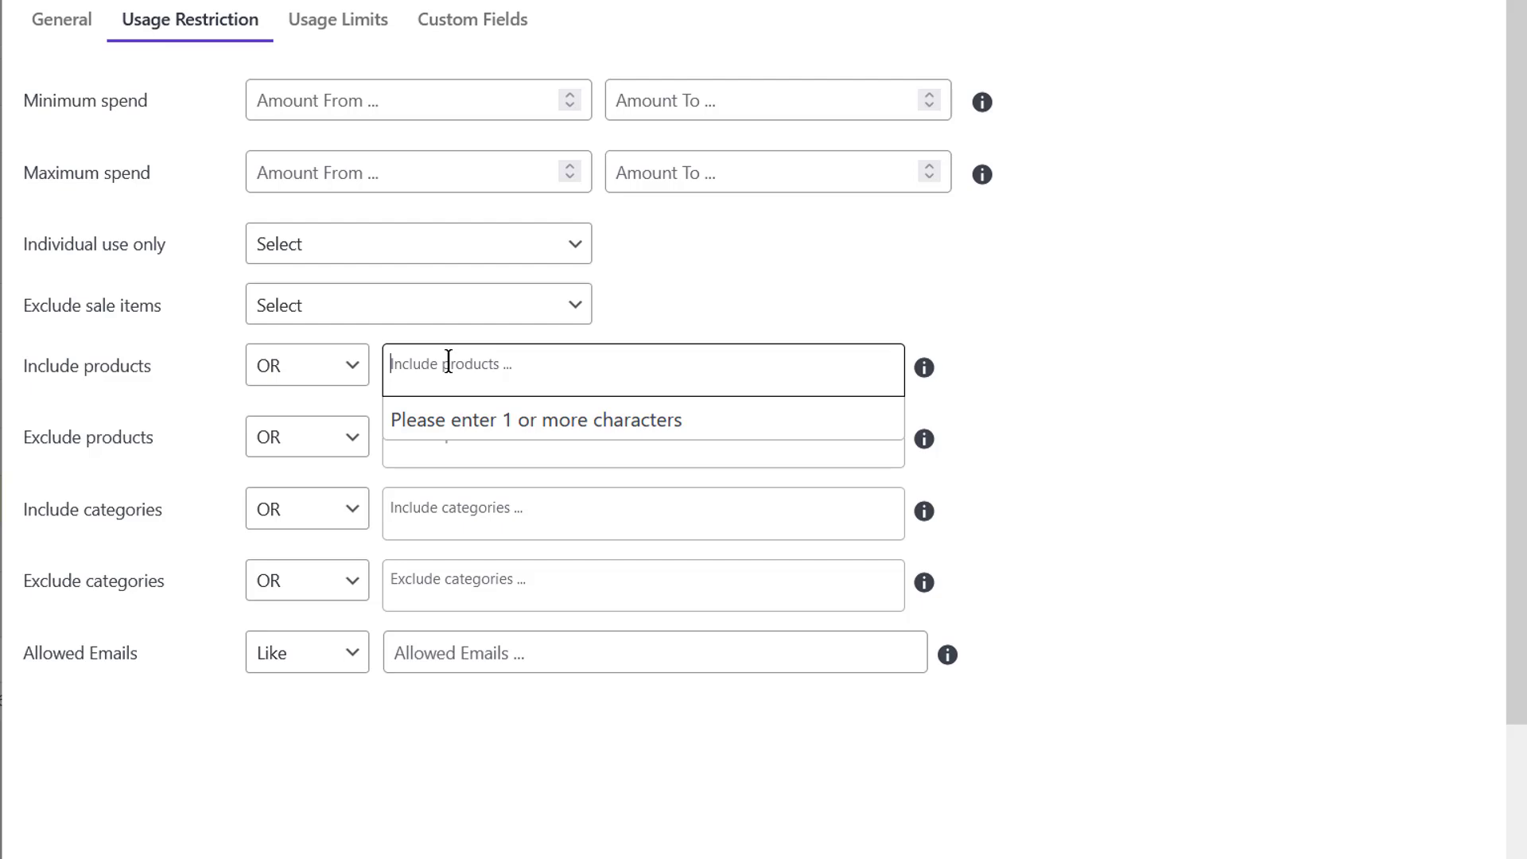
left_click(365, 368)
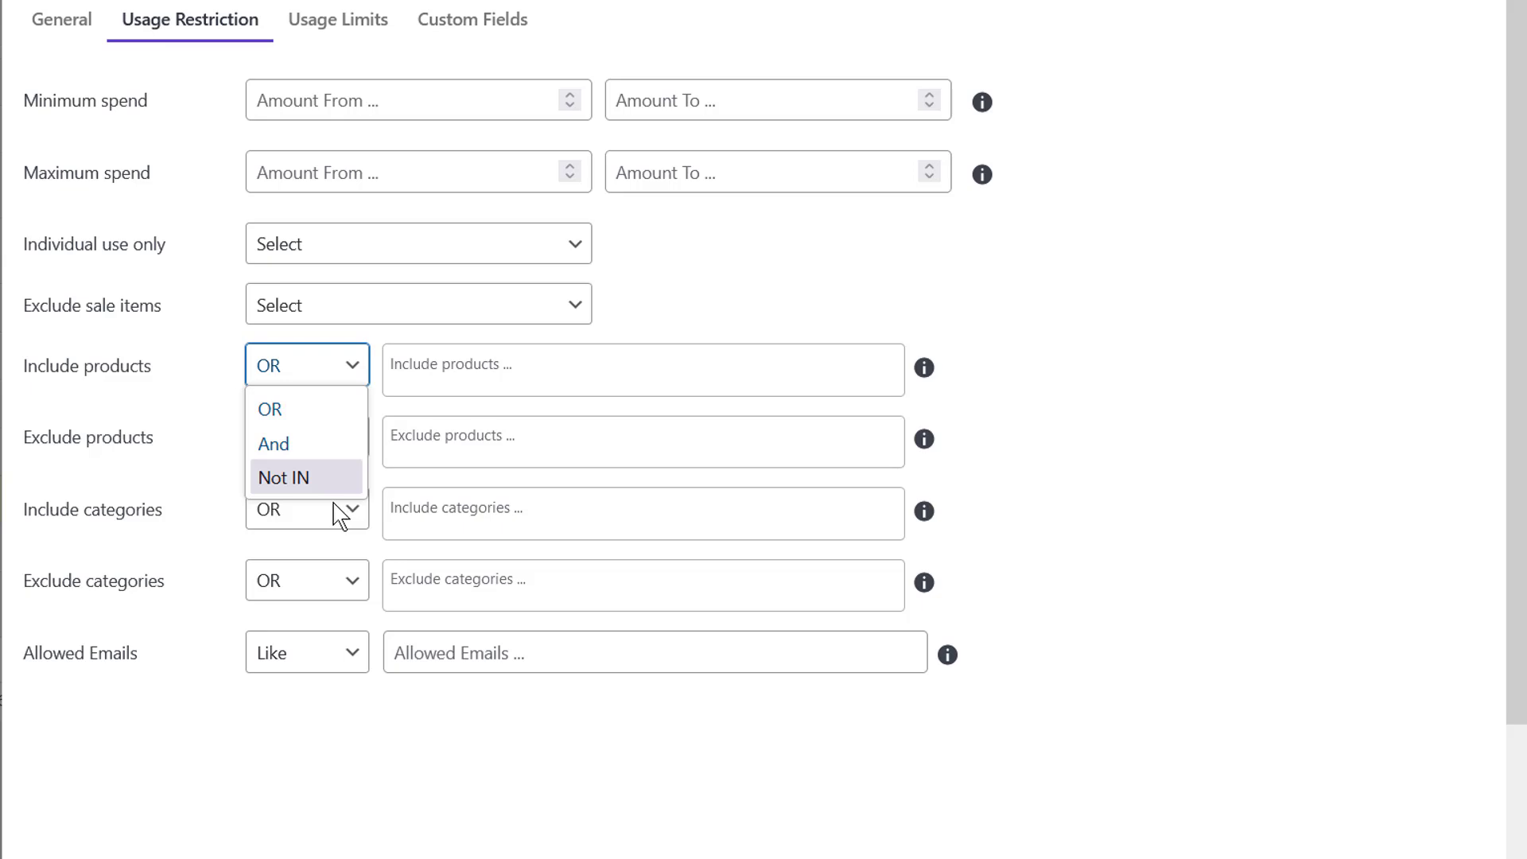
left_click(457, 360)
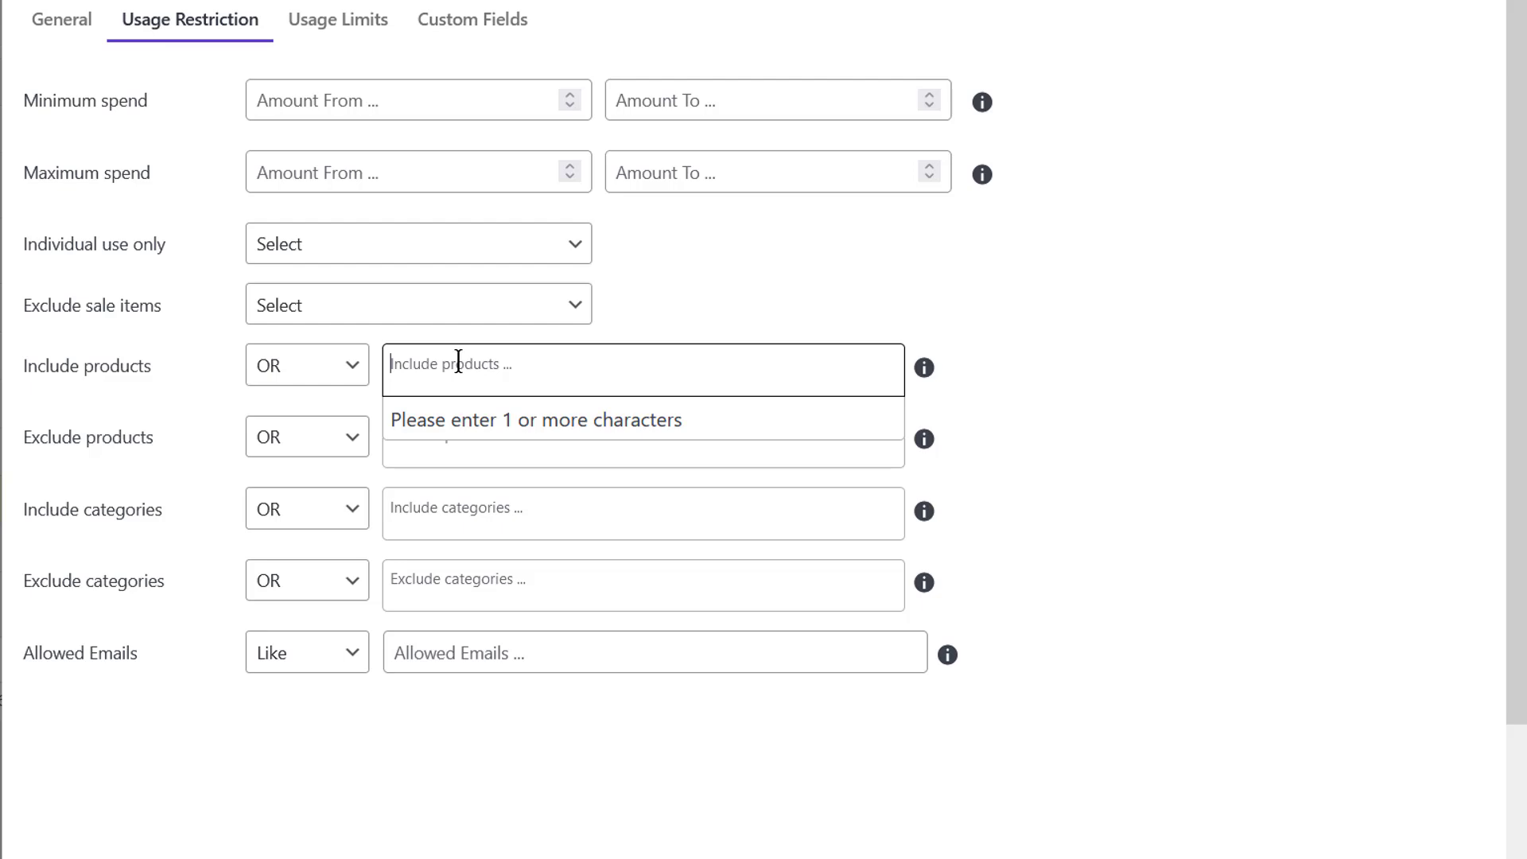
type("f")
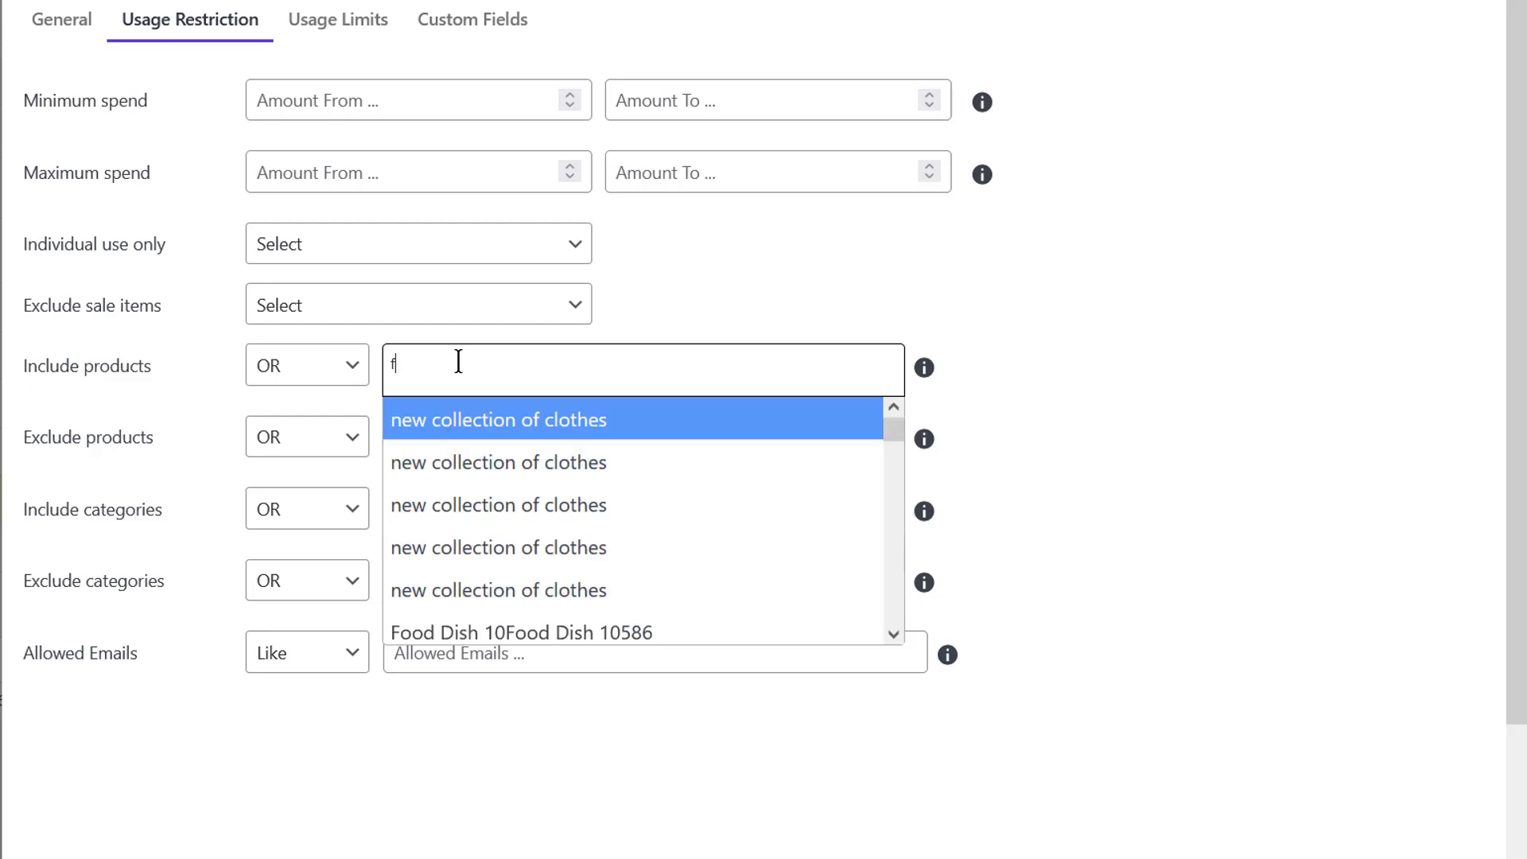
scroll(484, 487, "down", 8)
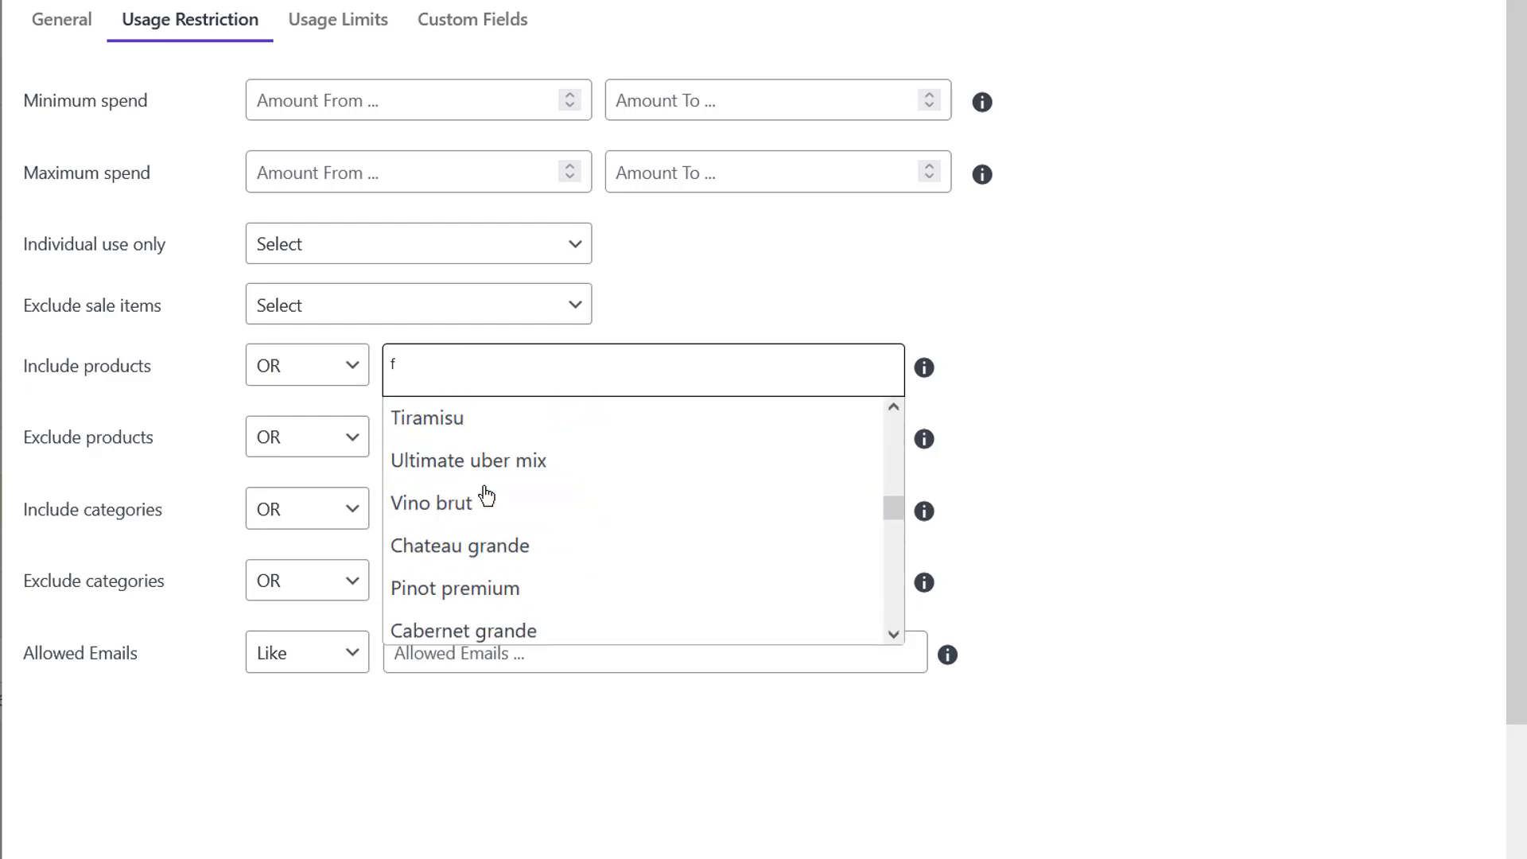
scroll(486, 489, "down", 2)
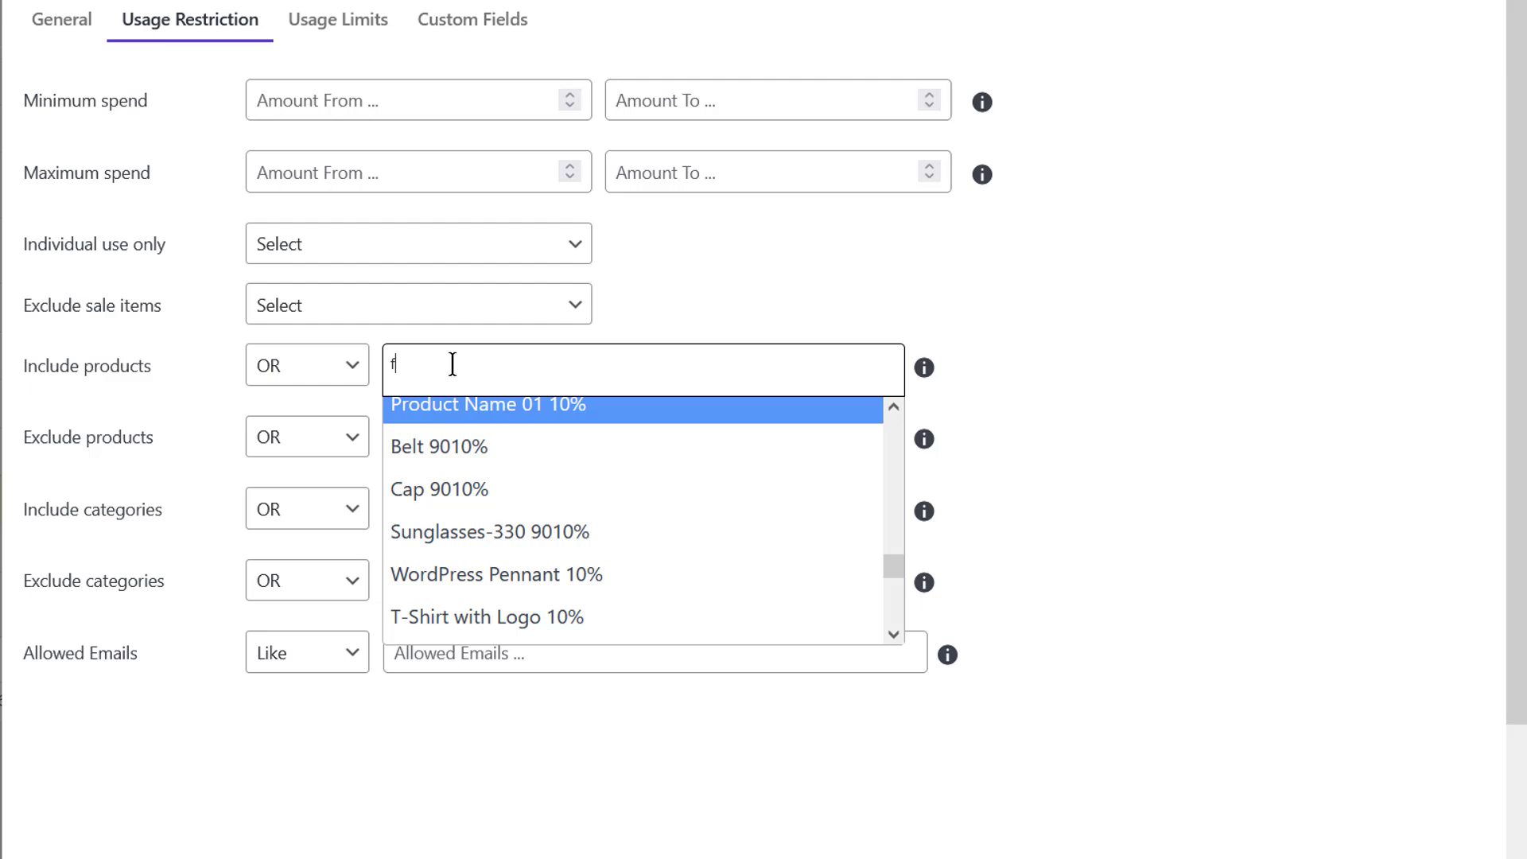
key("BackSpace")
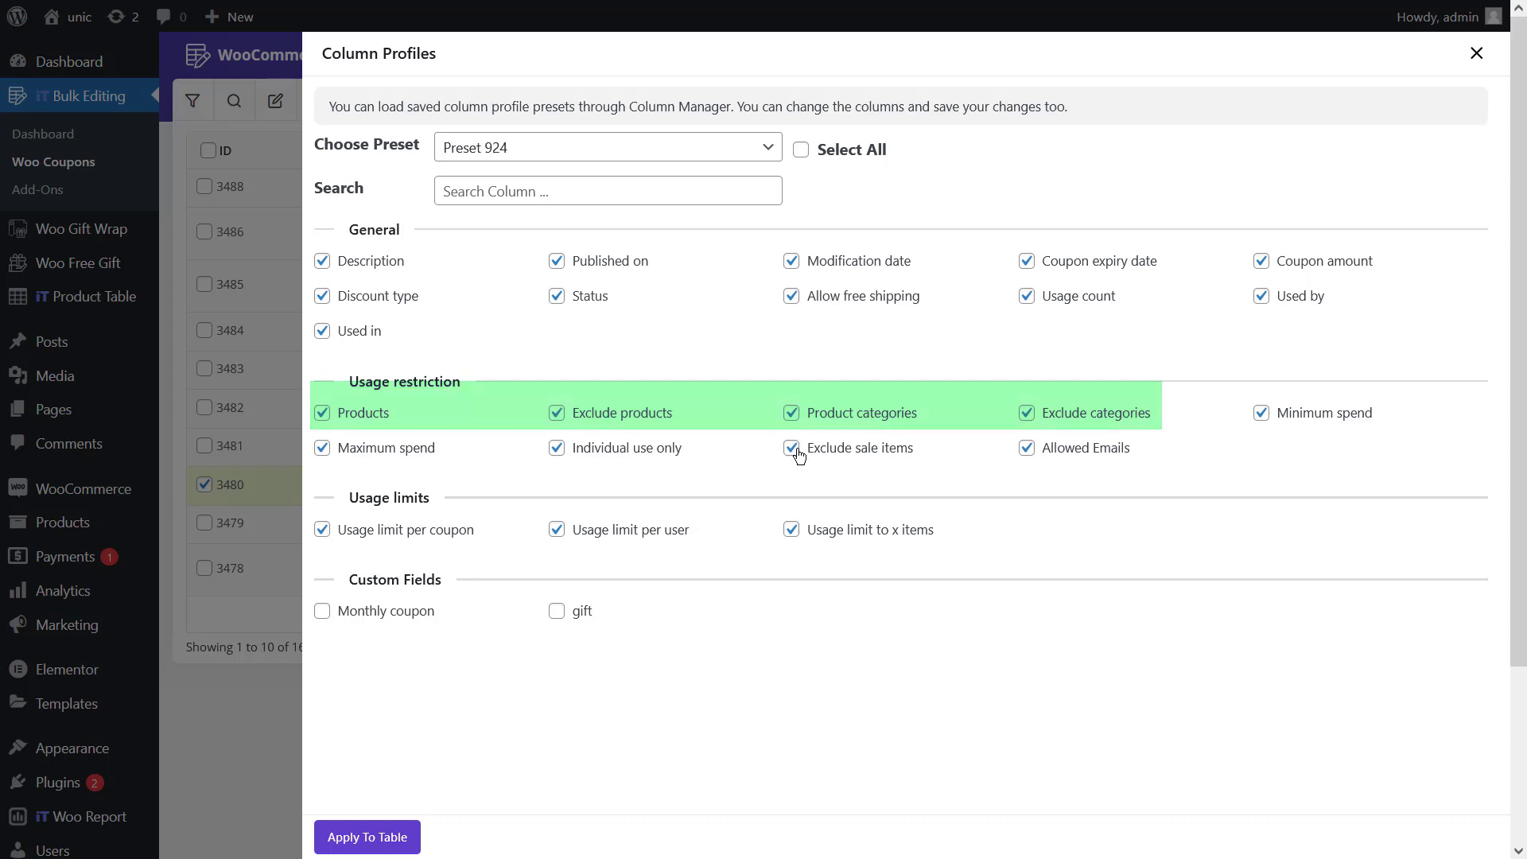
Close Column Profiles to show Individual Use Only and Allowed Emails columns in the table.
left_click(278, 521)
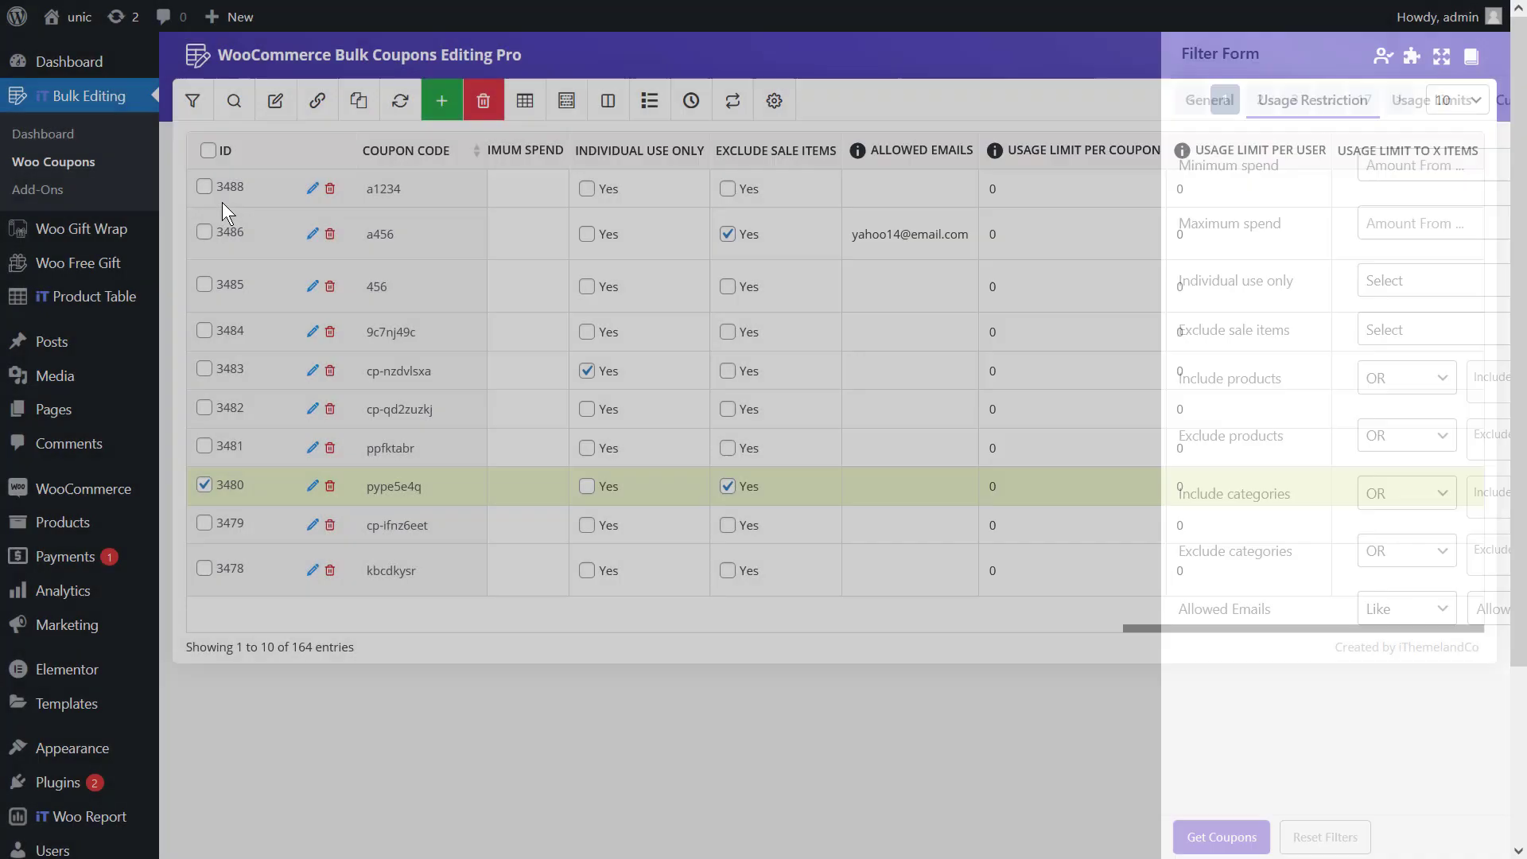
Filter coupons by included product 'new collection of clothes' with OR matching, giving 20 coupons.
left_click(225, 204)
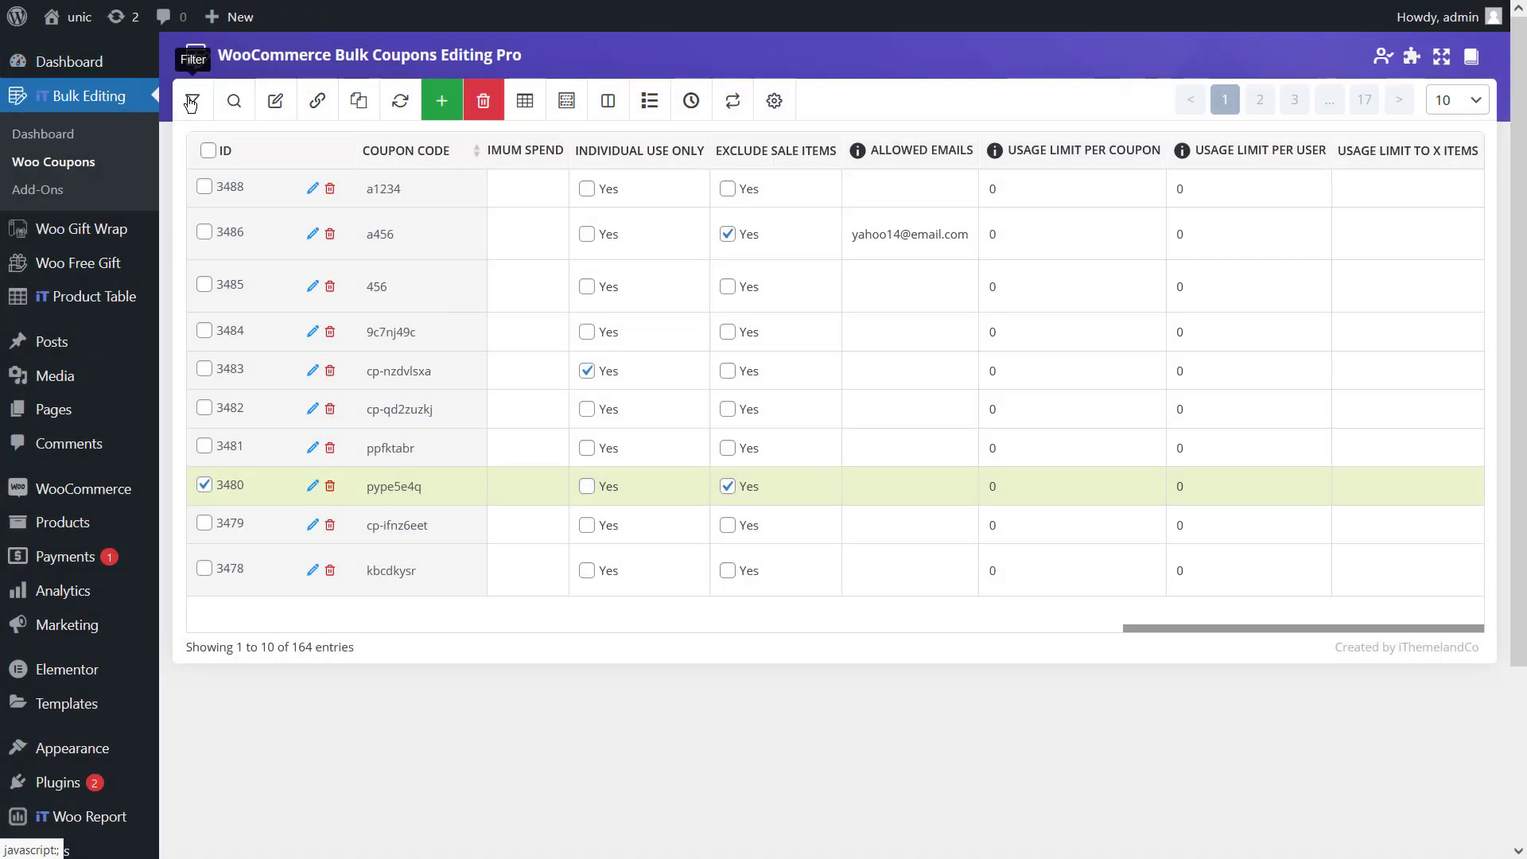
left_click(191, 101)
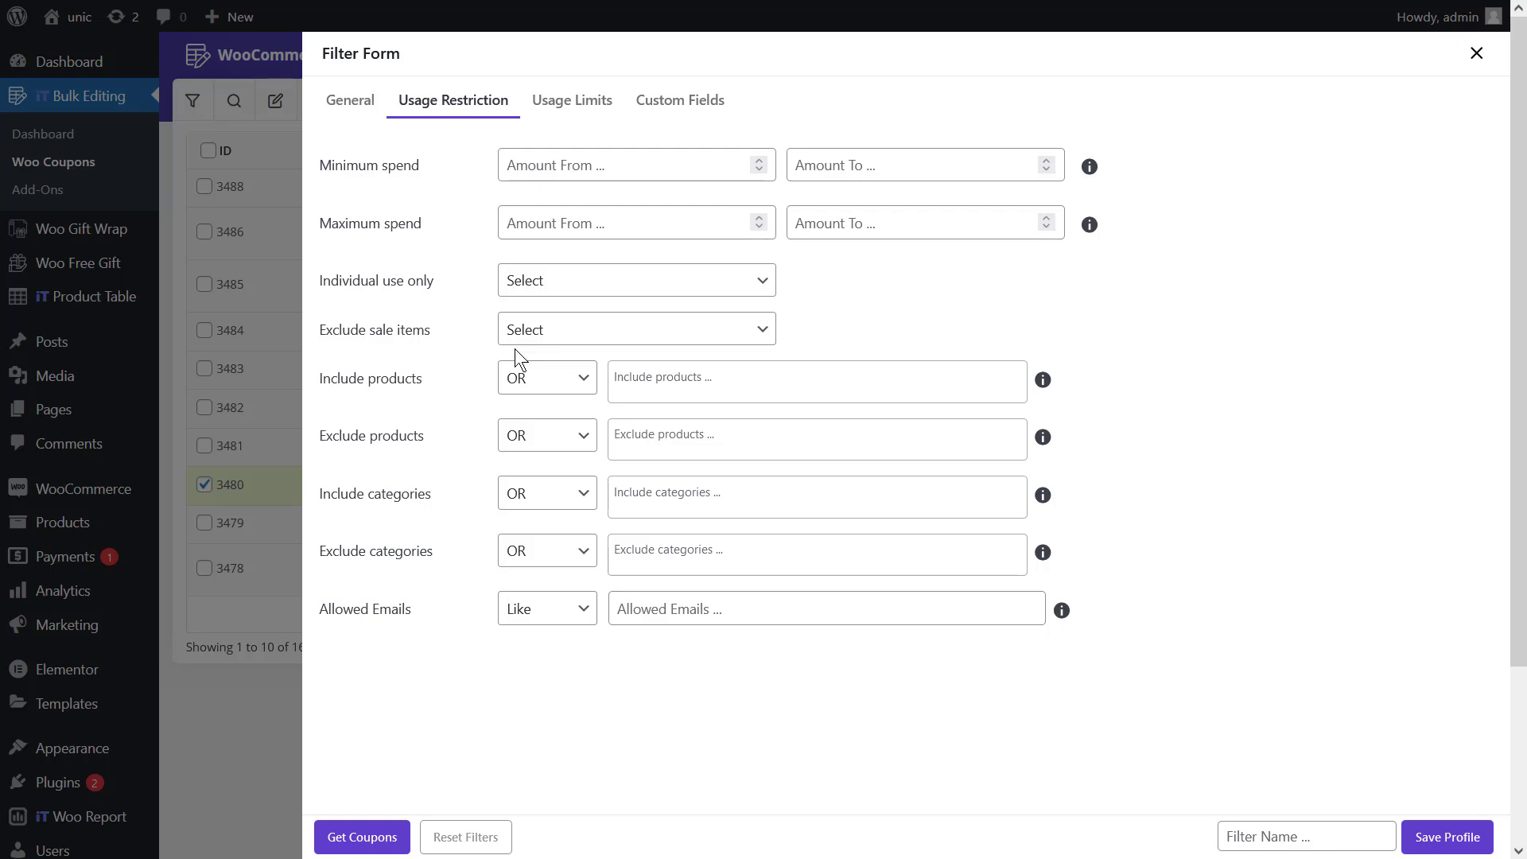
left_click(517, 378)
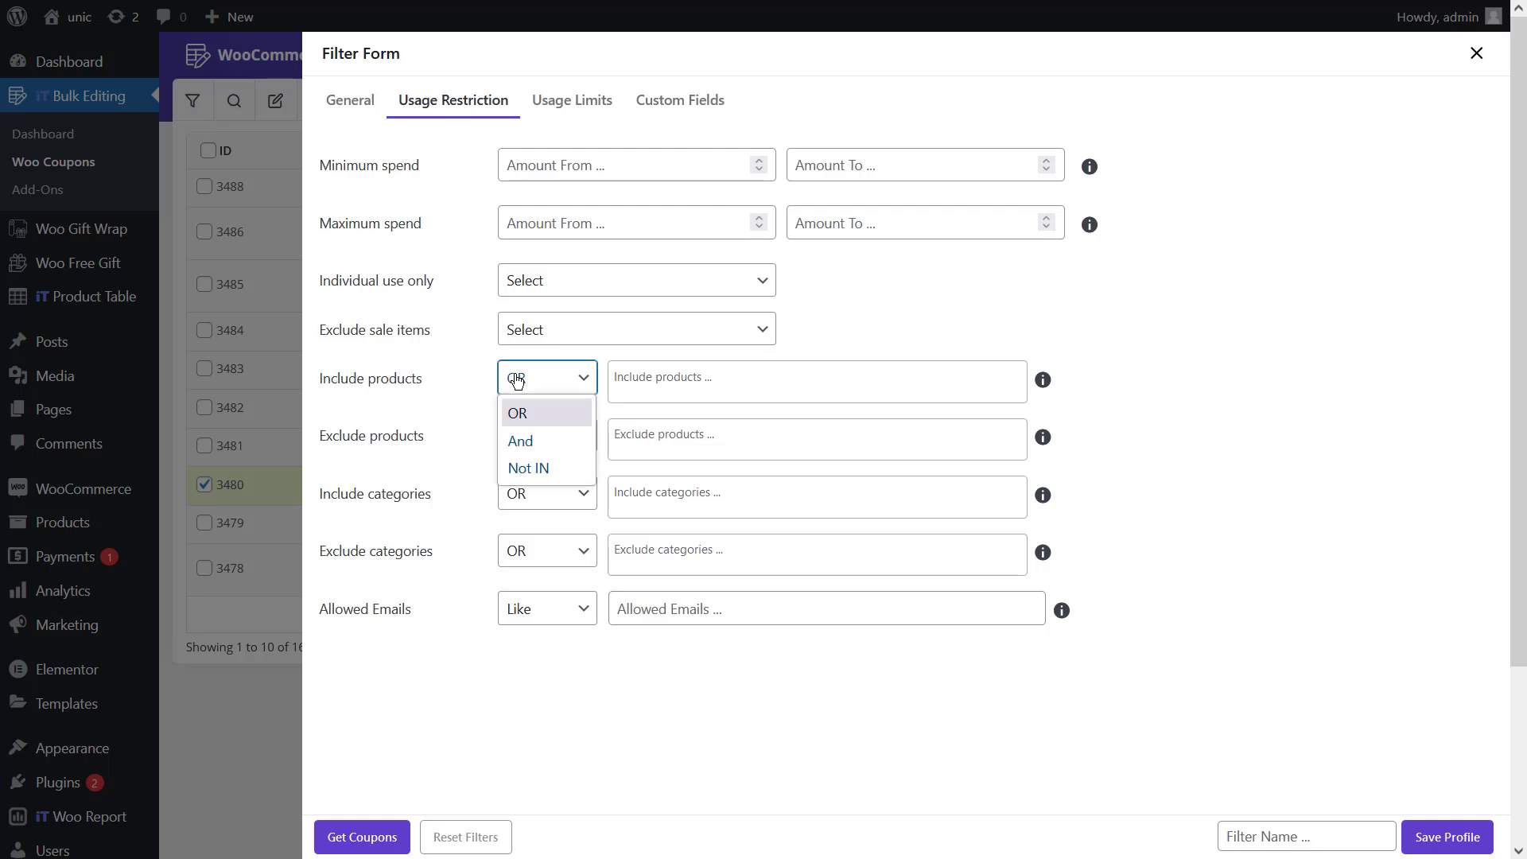
left_click(515, 406)
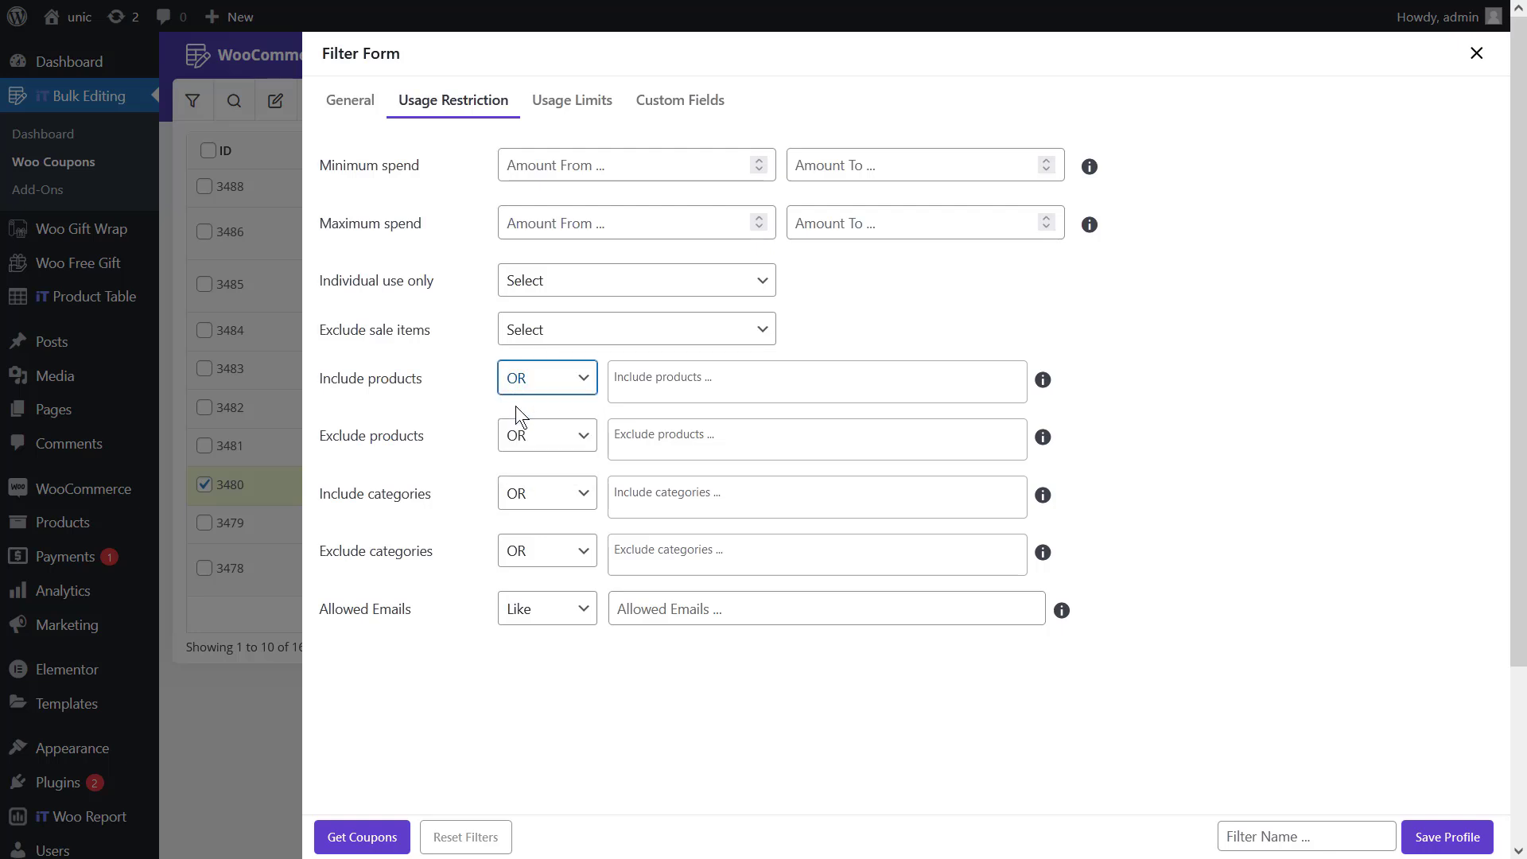
left_click(651, 393)
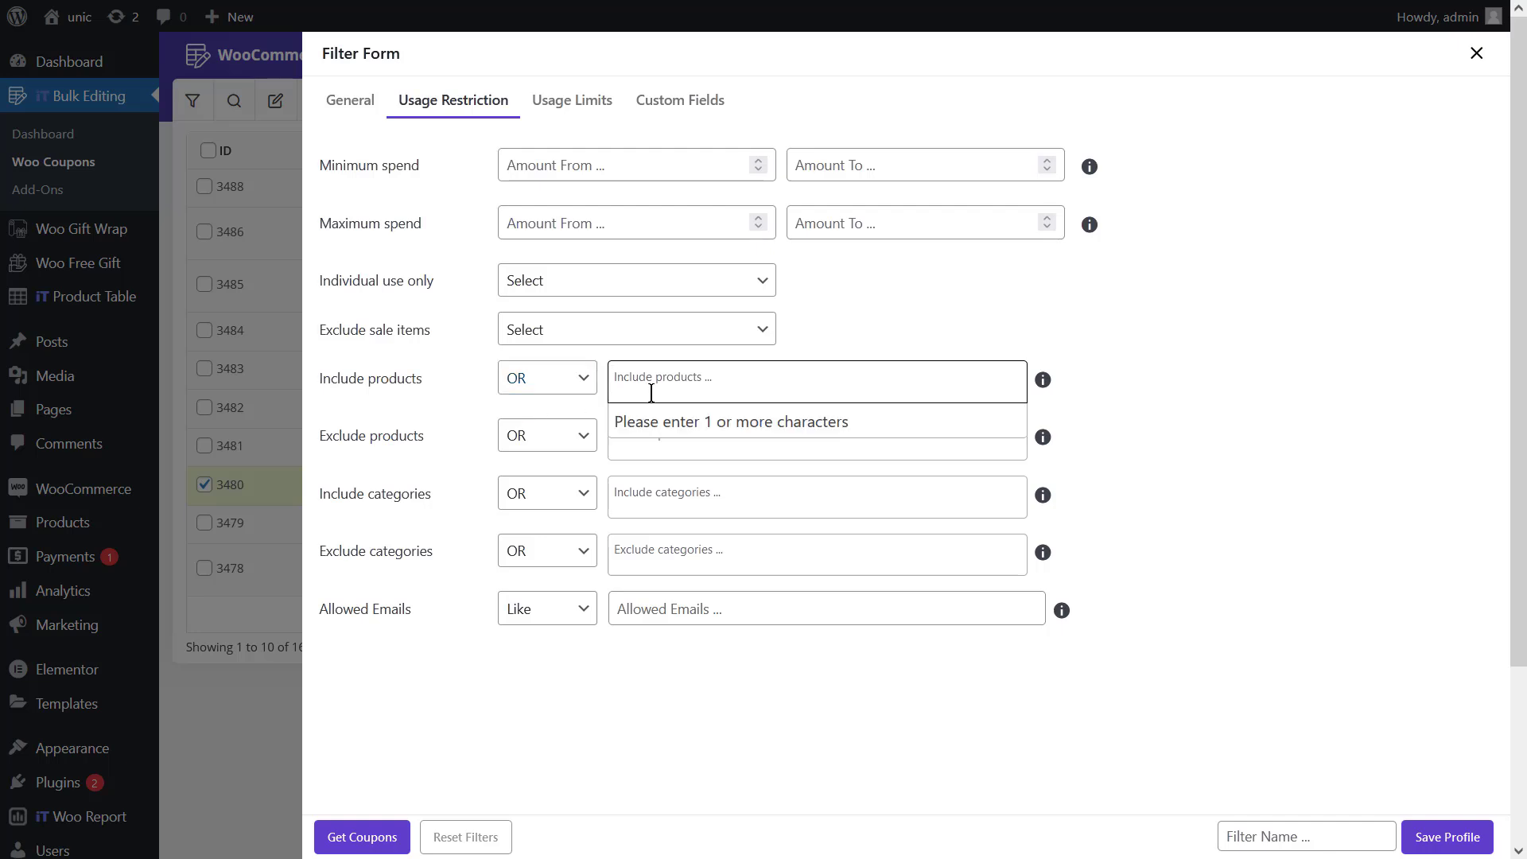
type("n")
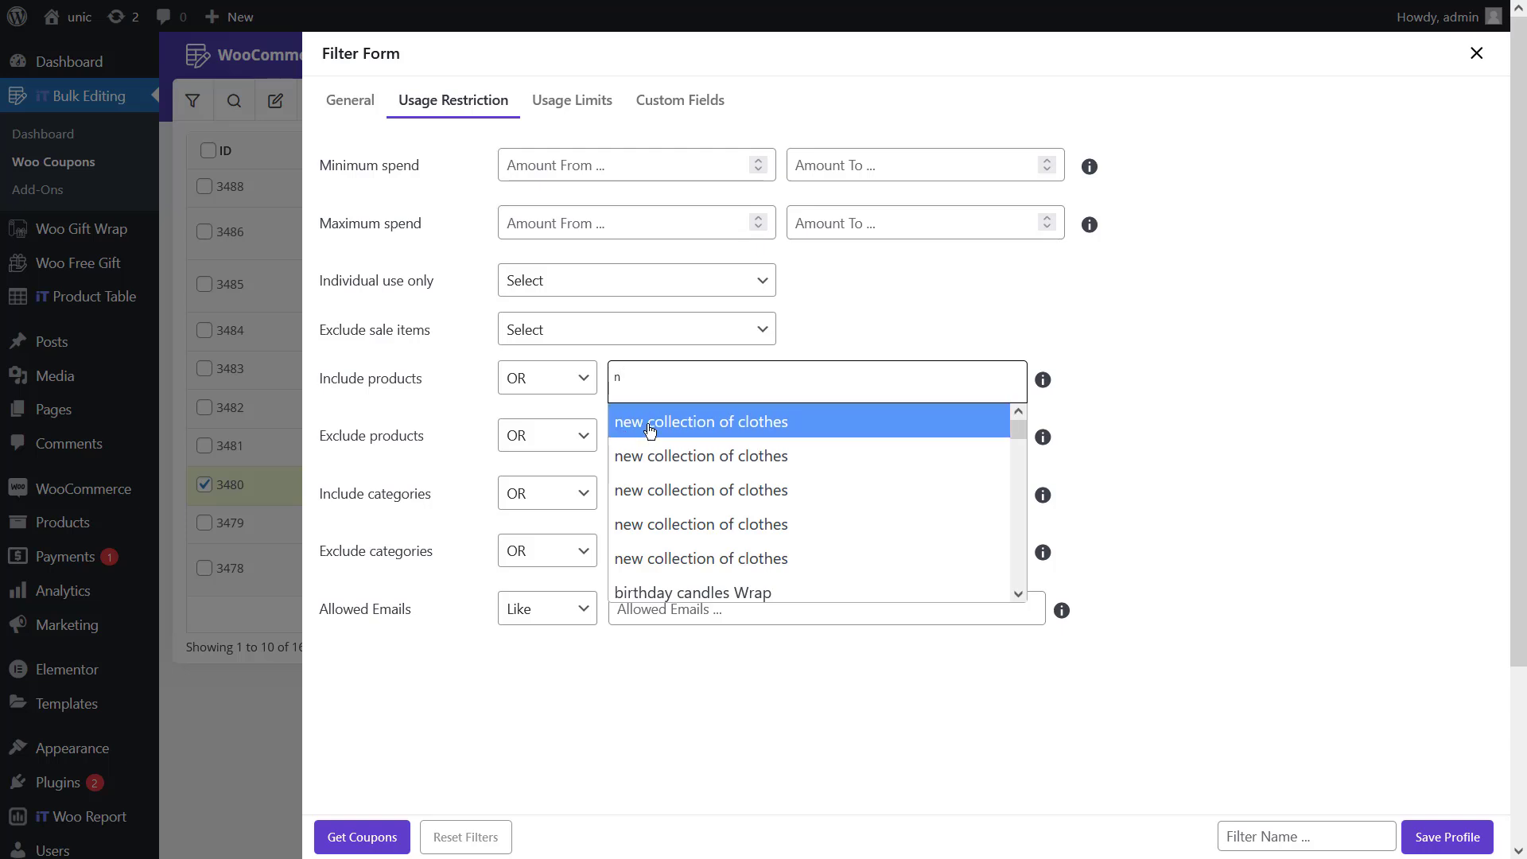
left_click(650, 430)
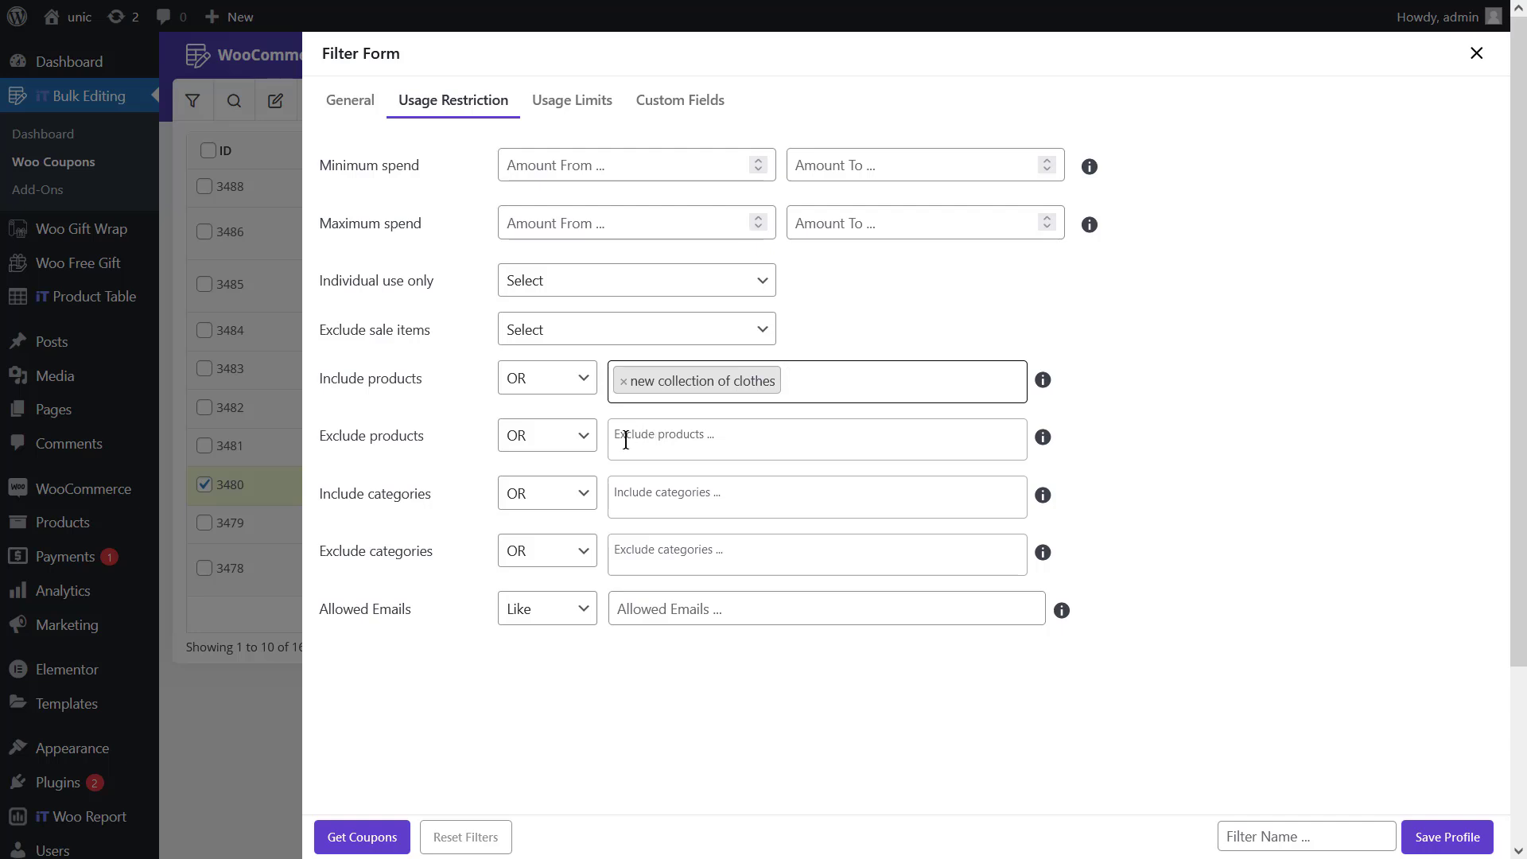
left_click(351, 840)
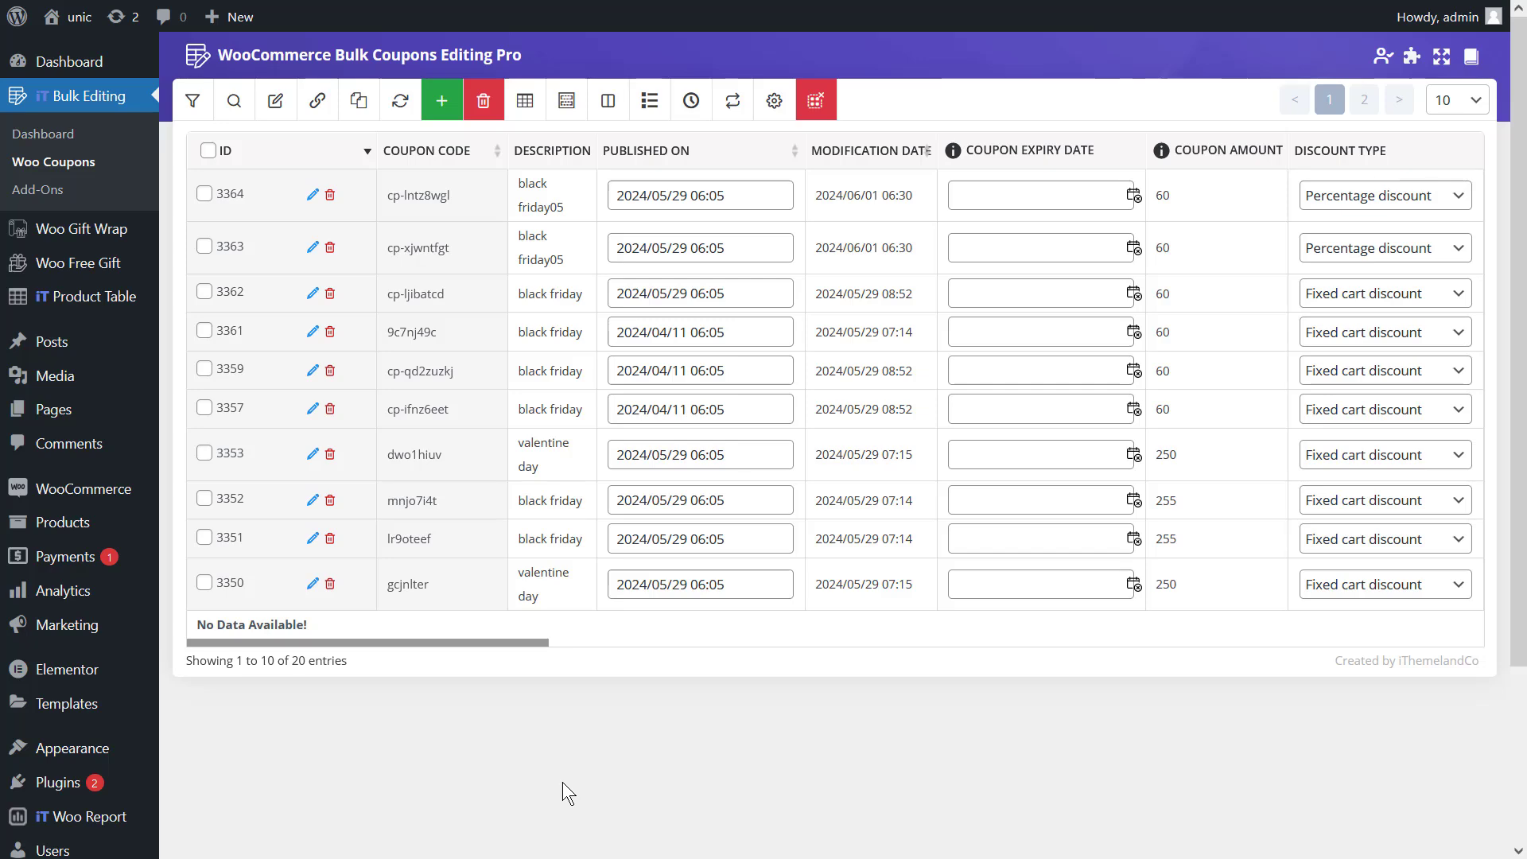
Inspect one filtered coupon's included products, then reopen the Usage Restriction filter.
scroll(756, 549, "right", 5)
left_click(756, 541)
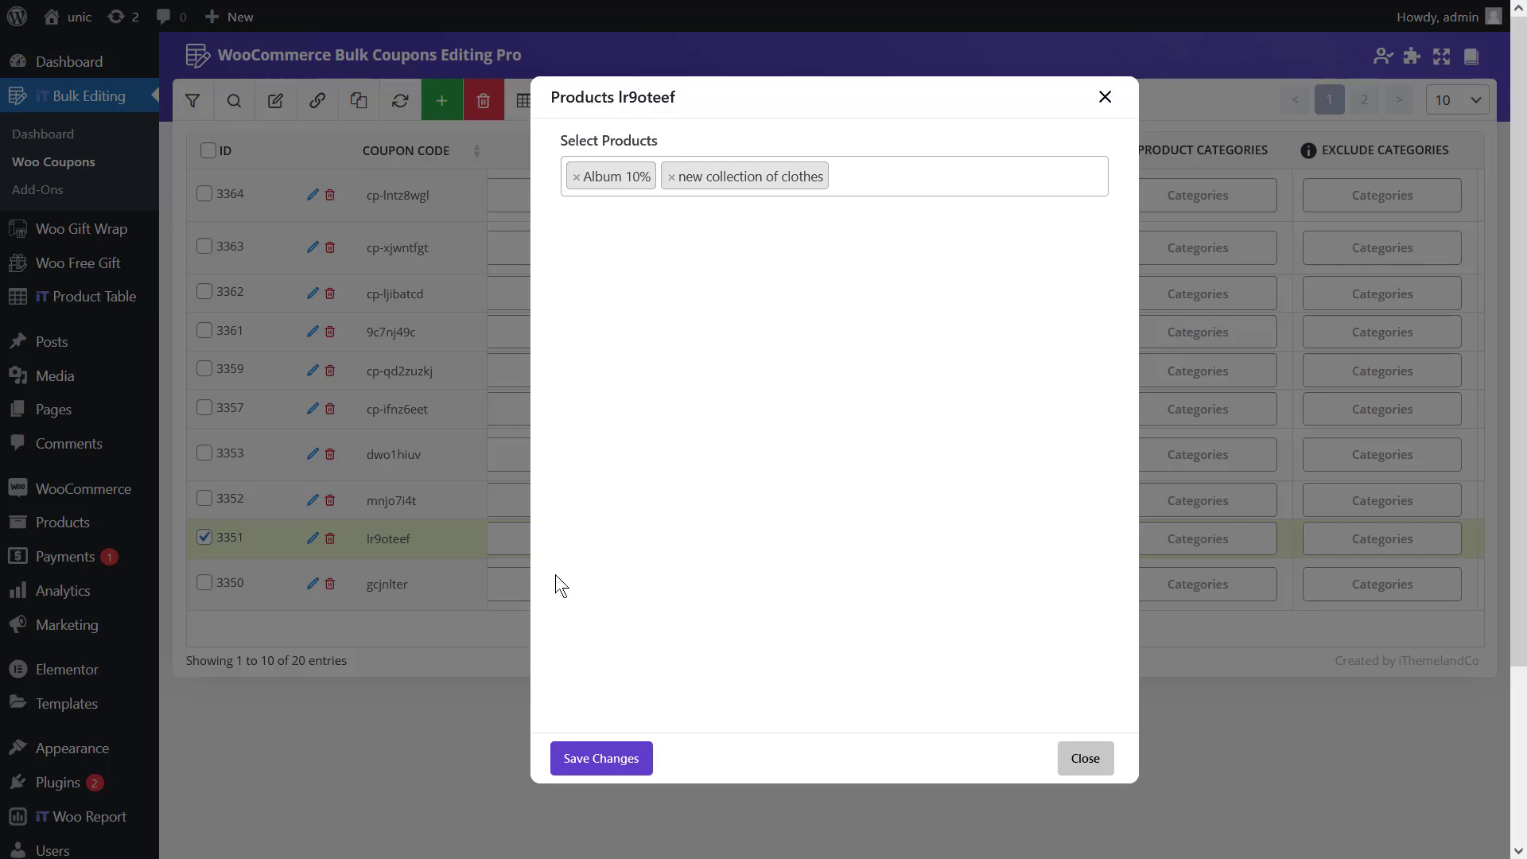
left_click(307, 414)
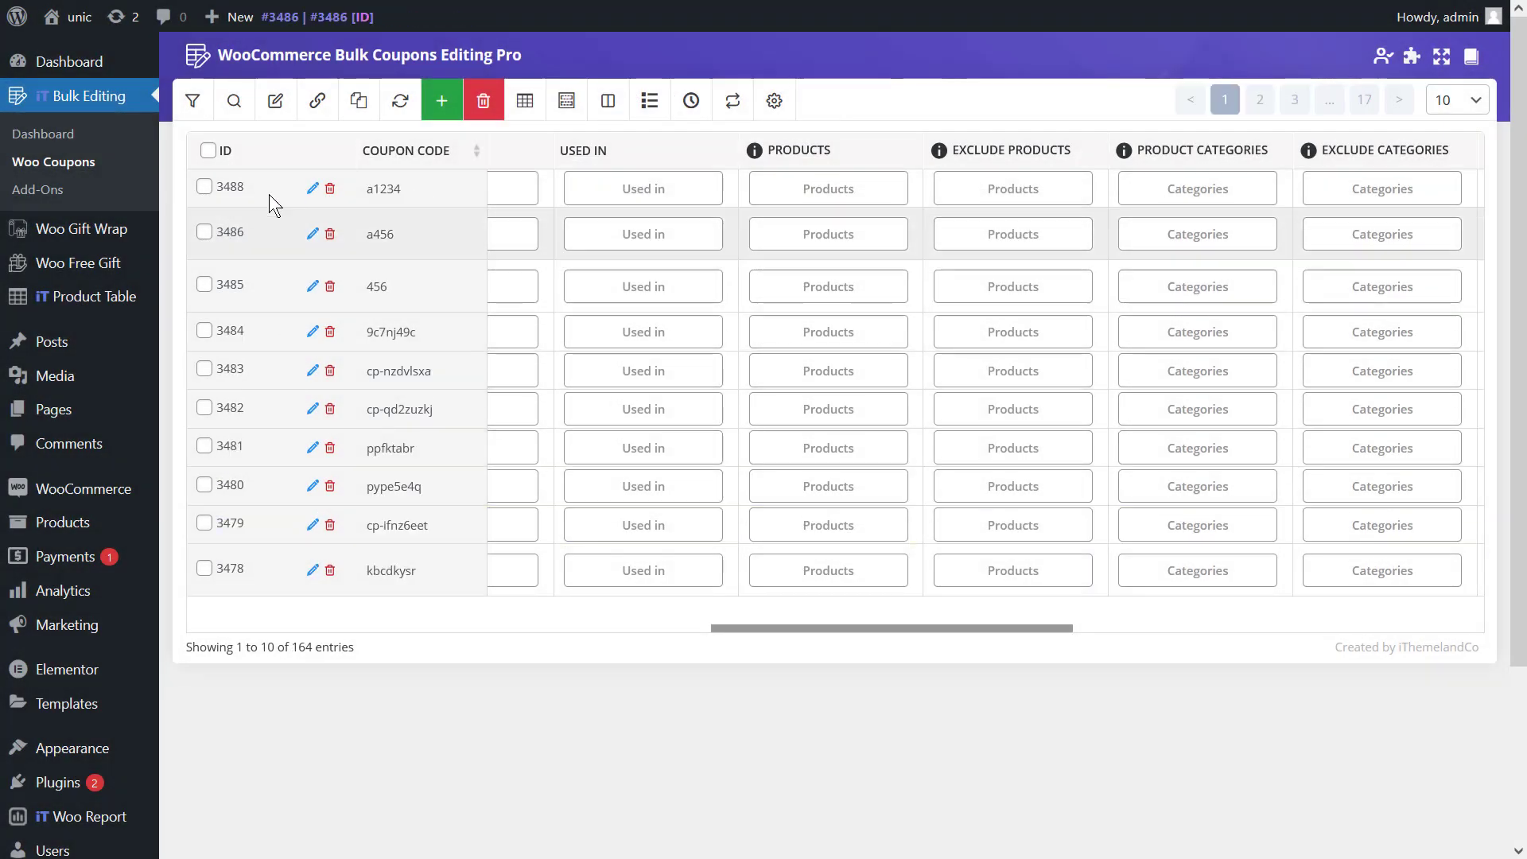
left_click(196, 103)
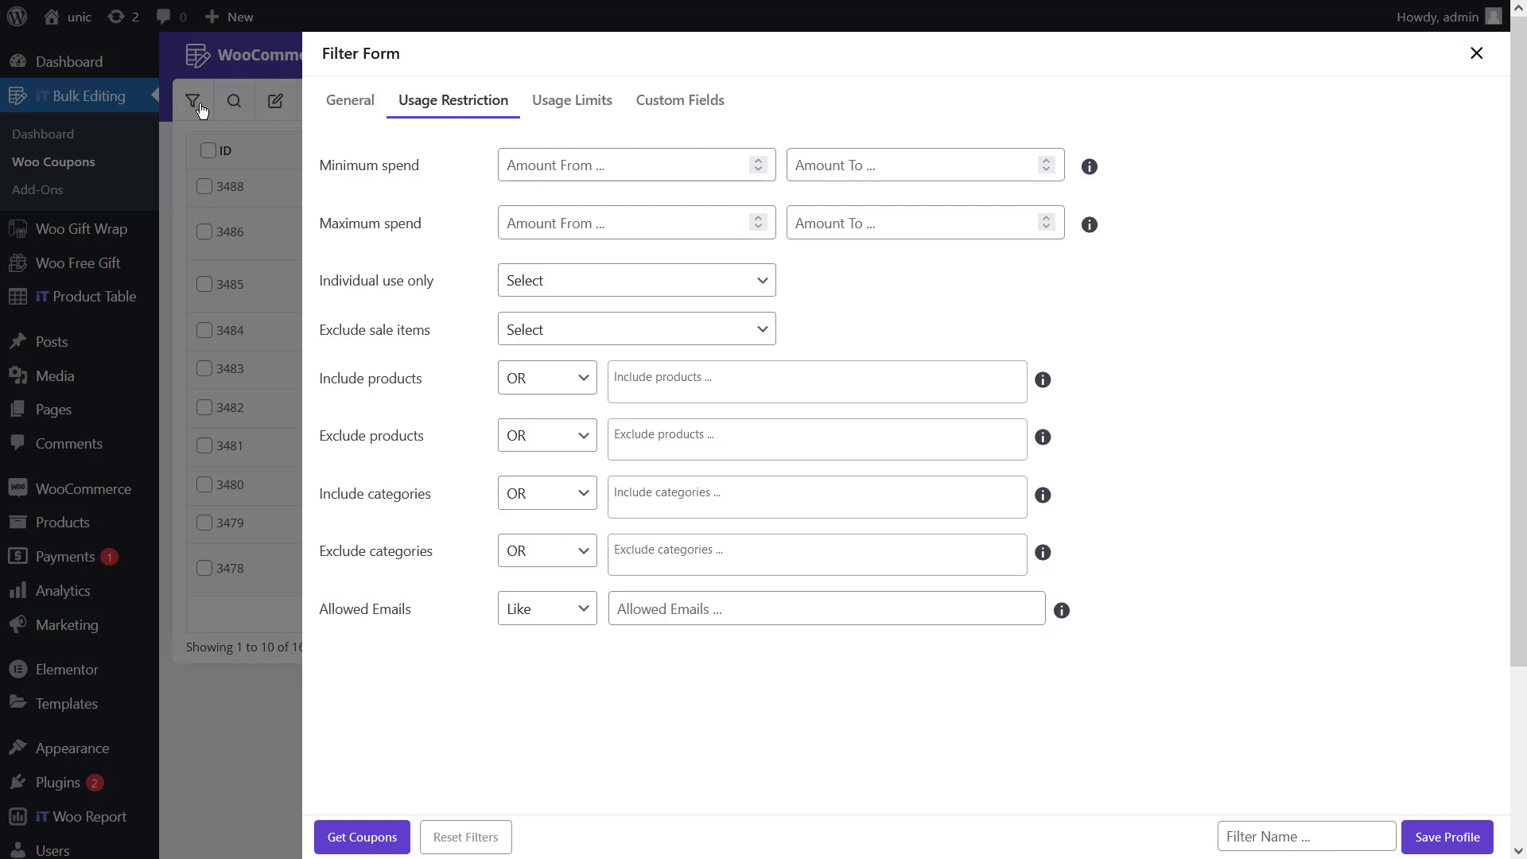
Filter coupons requiring both Accessories AND Clothing categories, leaving 4 coupons, and close the form.
left_click(569, 494)
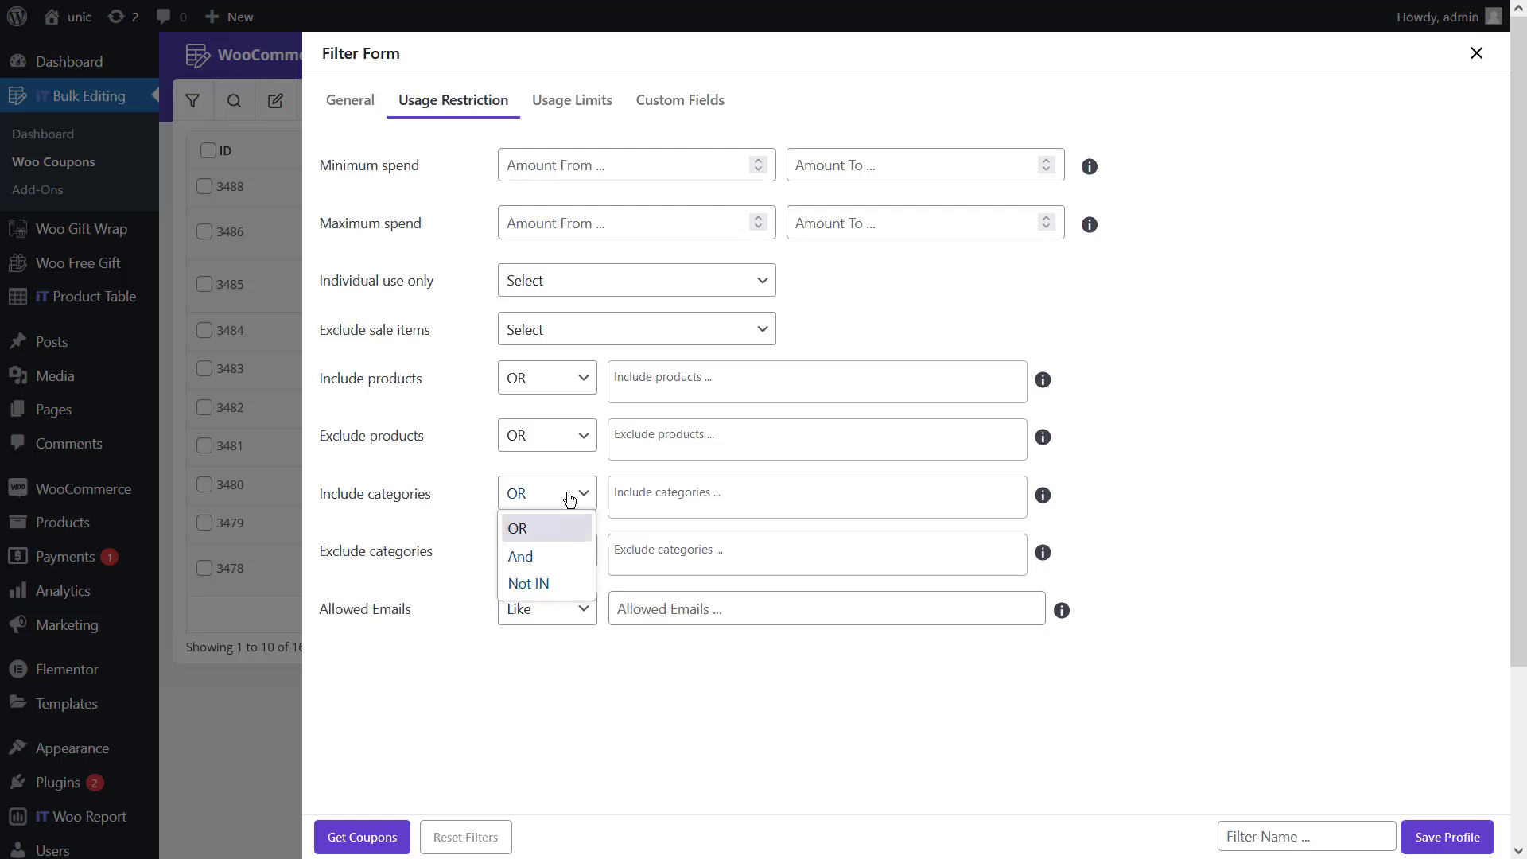
left_click(560, 552)
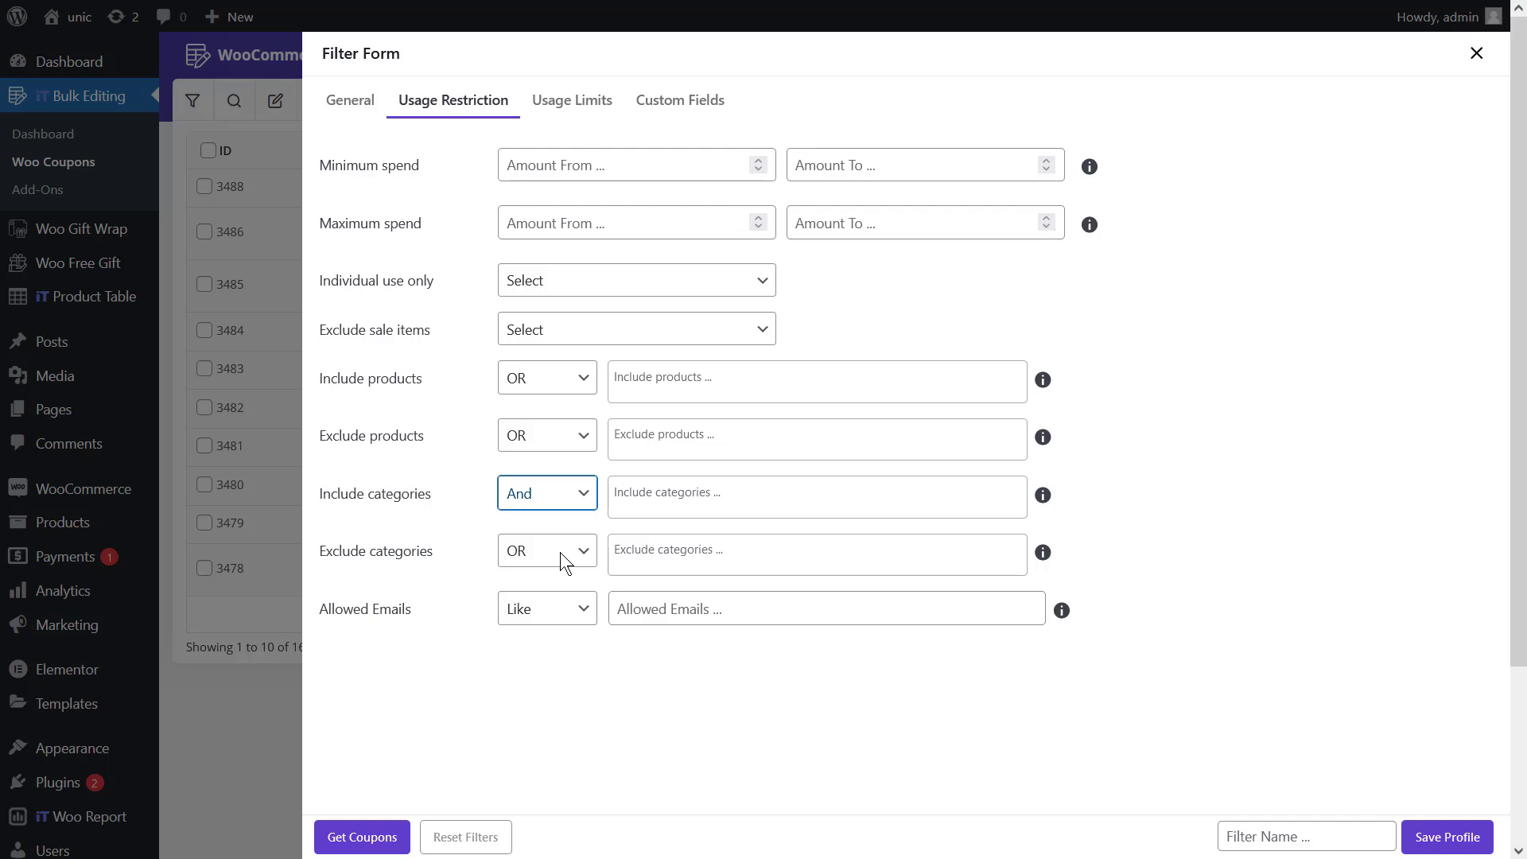
left_click(633, 498)
type("ac")
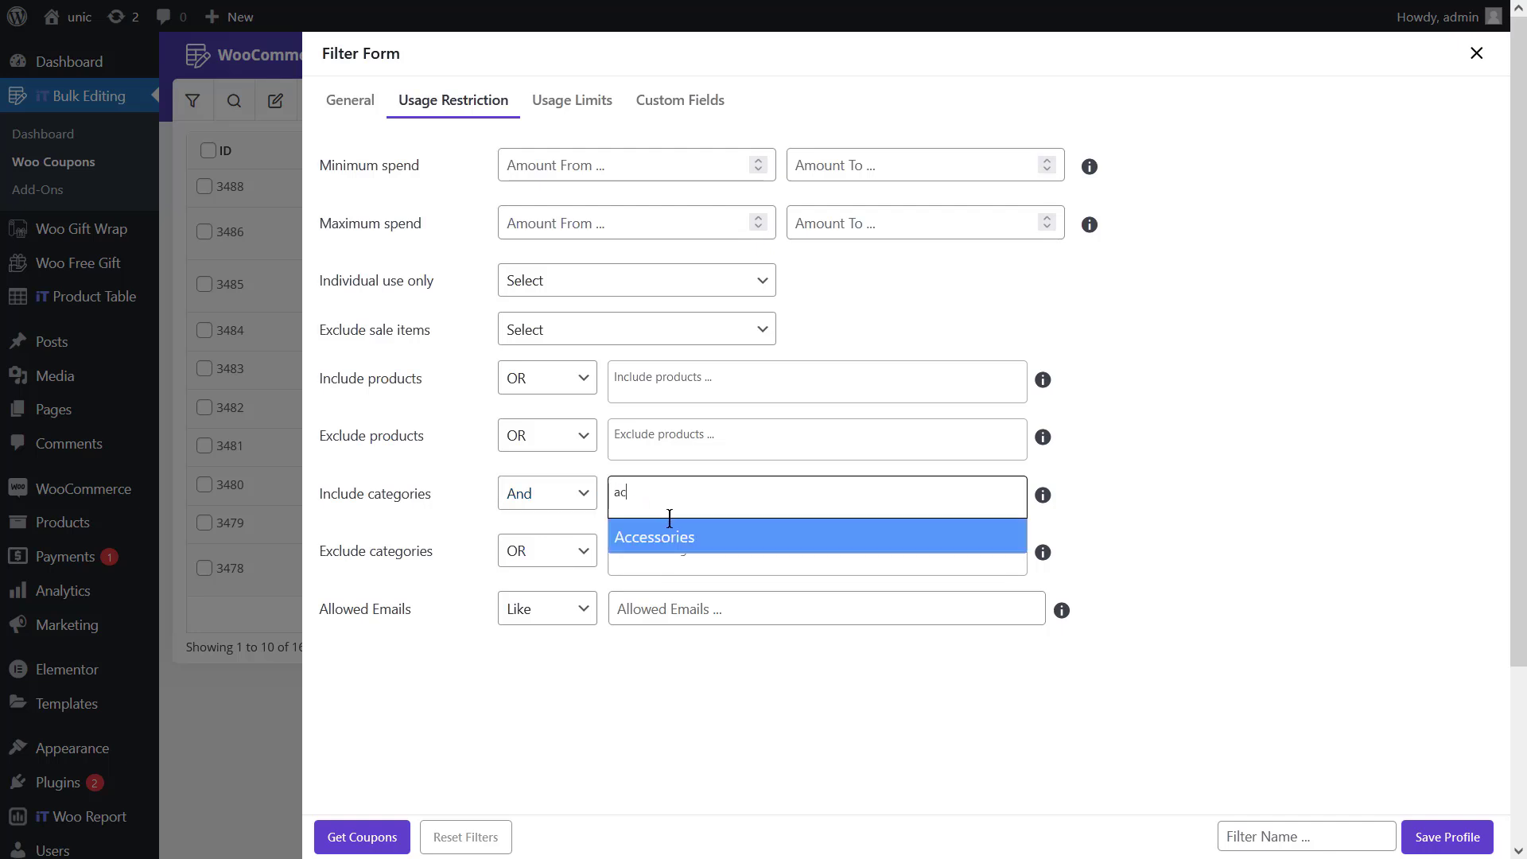
left_click(670, 521)
type("cloth")
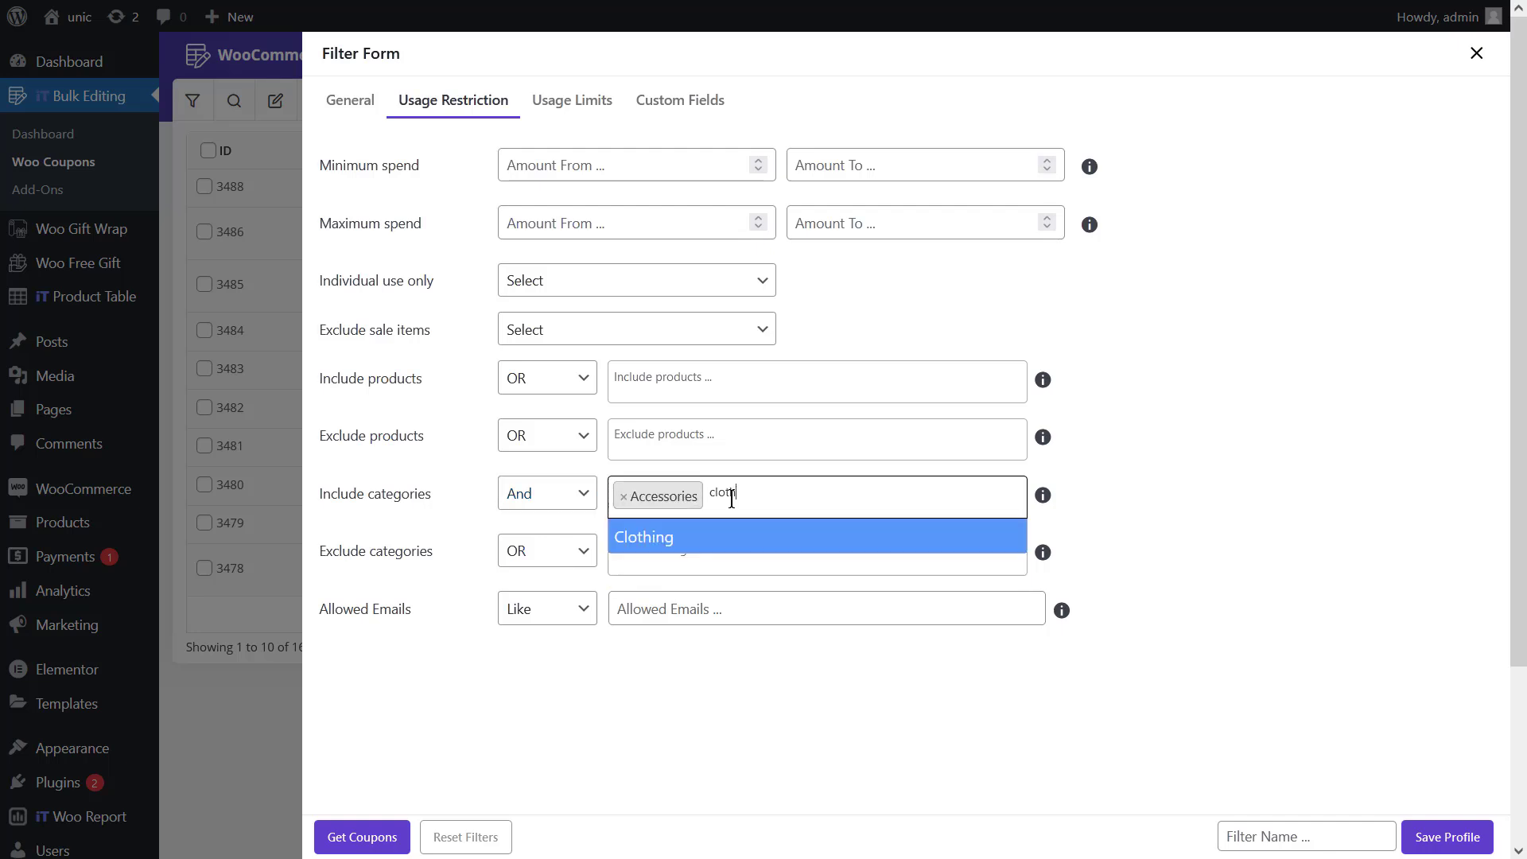
left_click(734, 530)
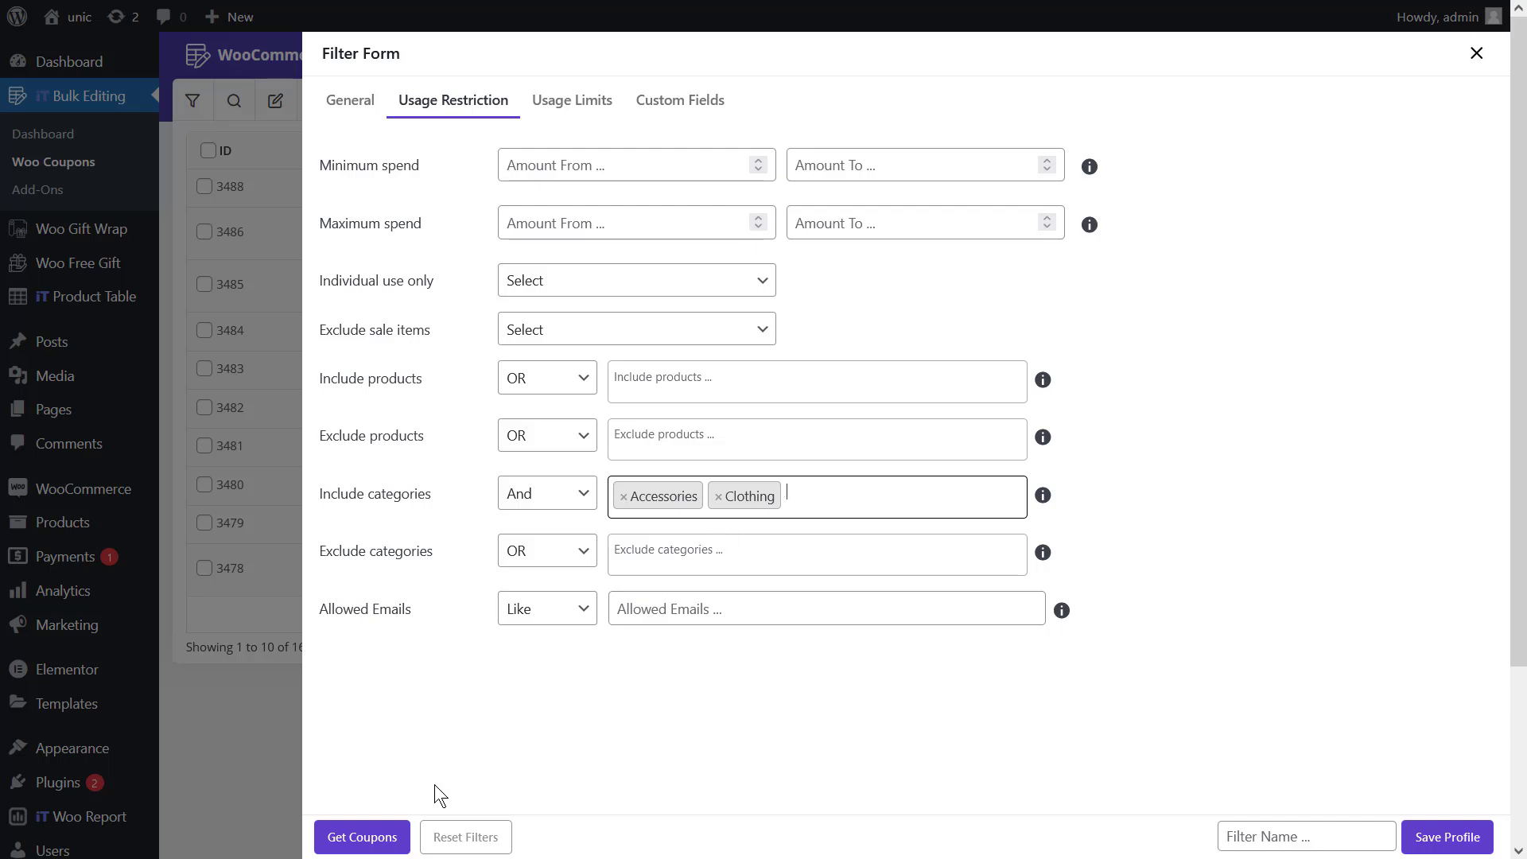
left_click(362, 837)
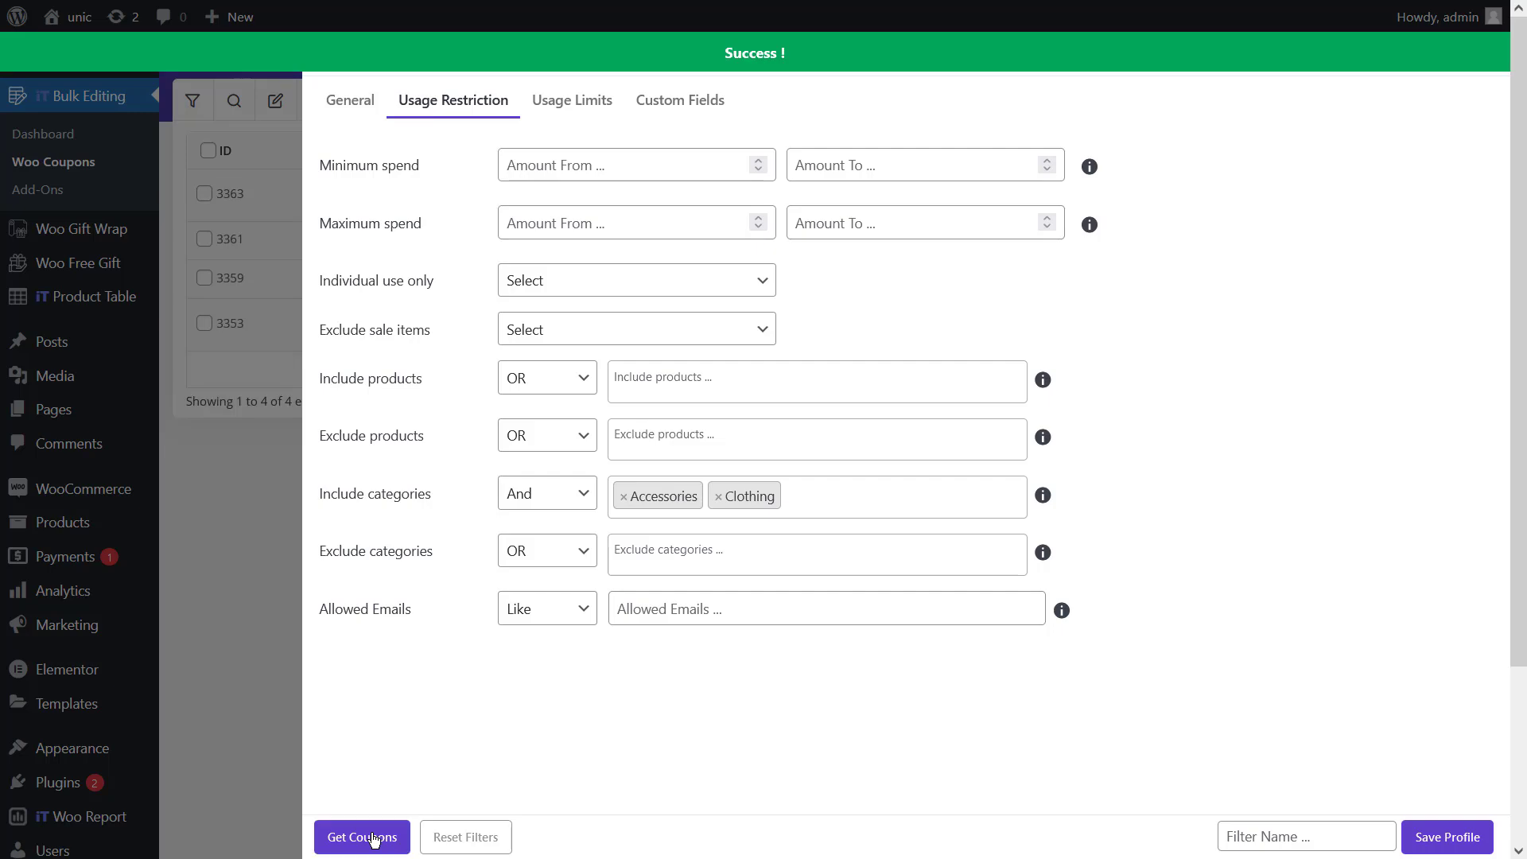
left_click(241, 583)
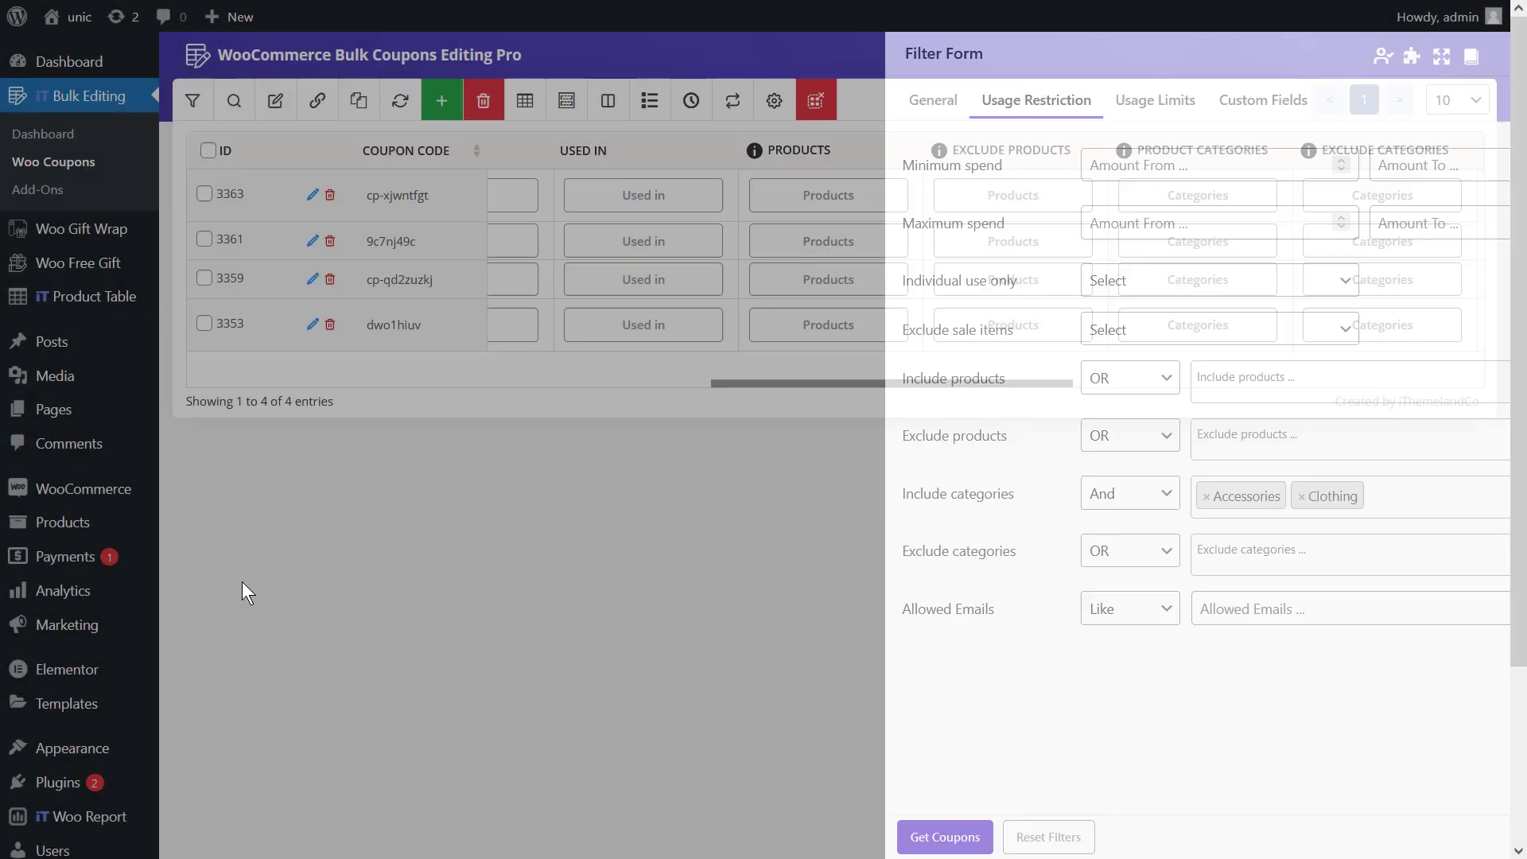